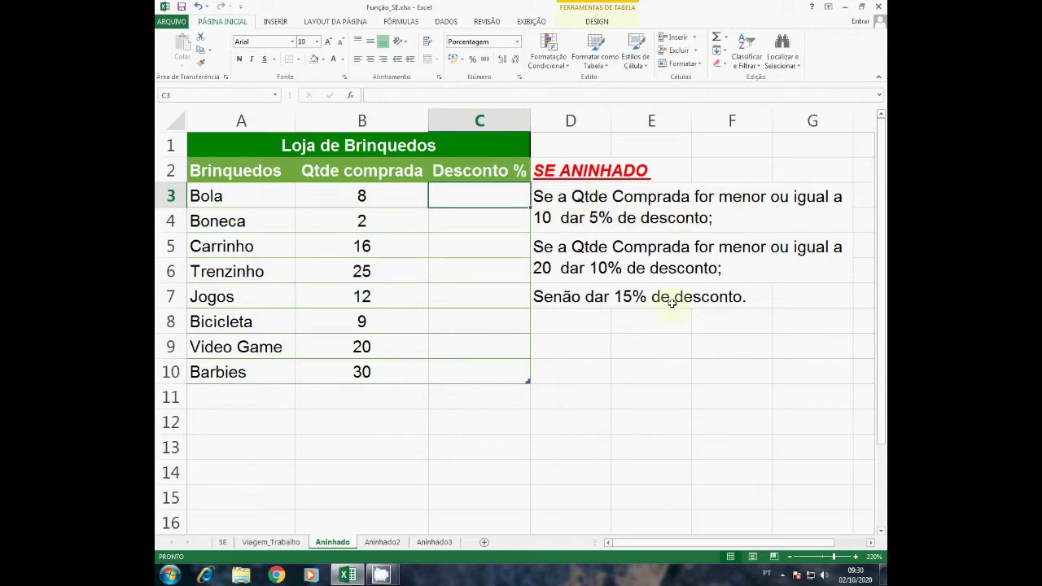
Start an SE formula in C3 that gives 5% when Qtde comprada is less than or equal to 10.
text(=se)
key(Tab)
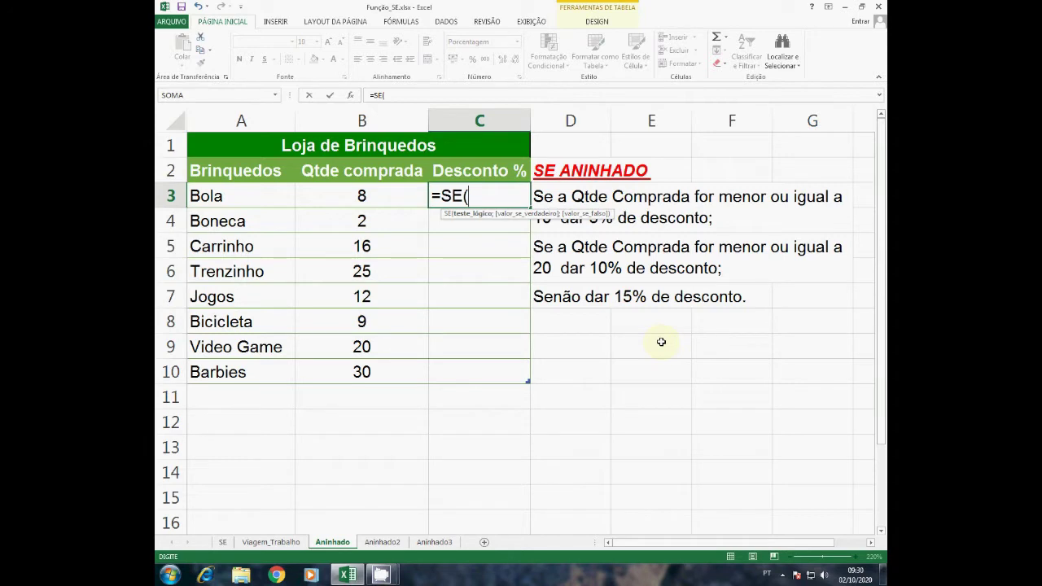
key(Left)
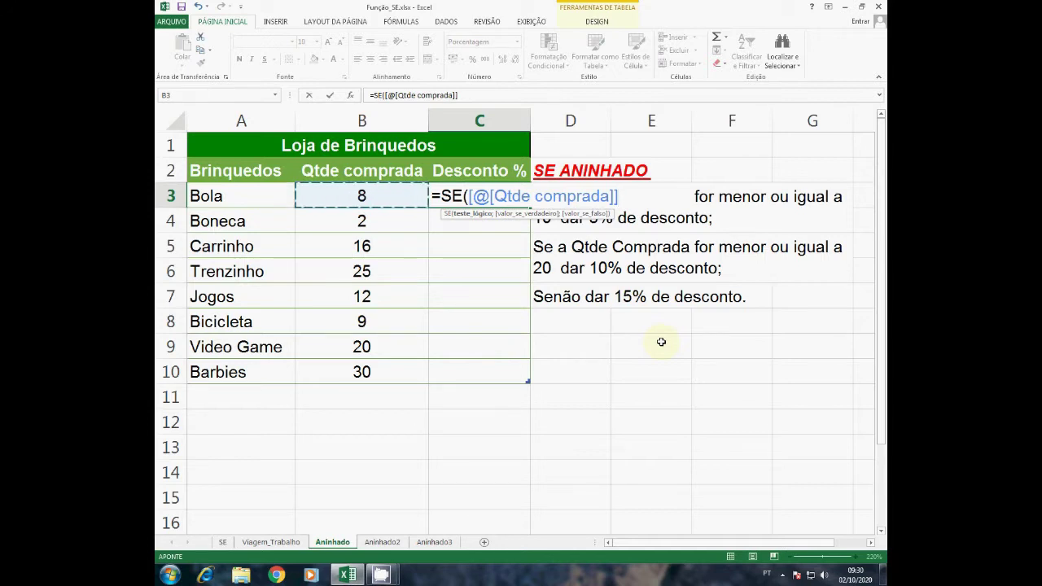
text(<=)
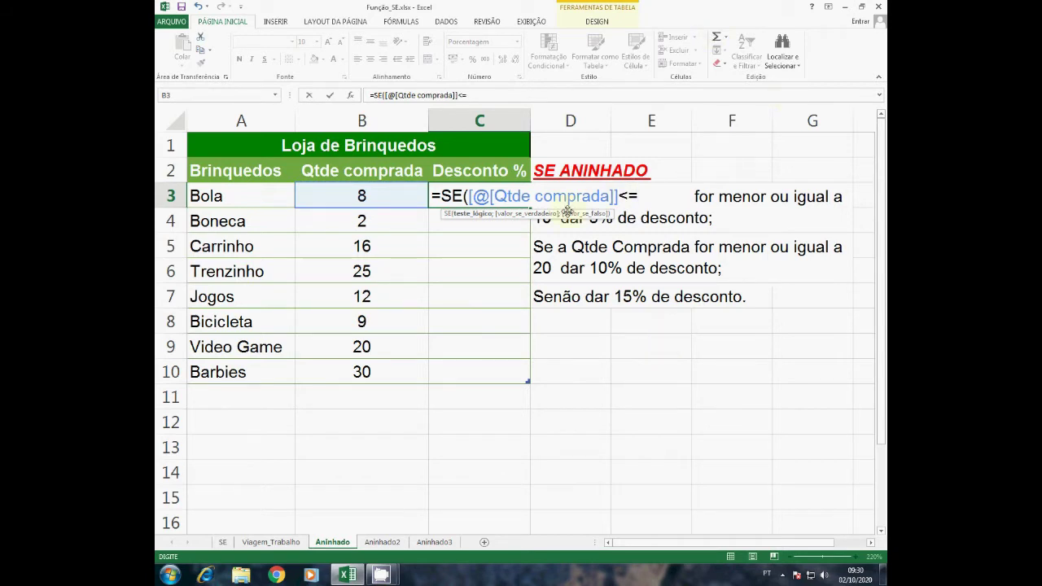
drag(563, 211, 478, 214)
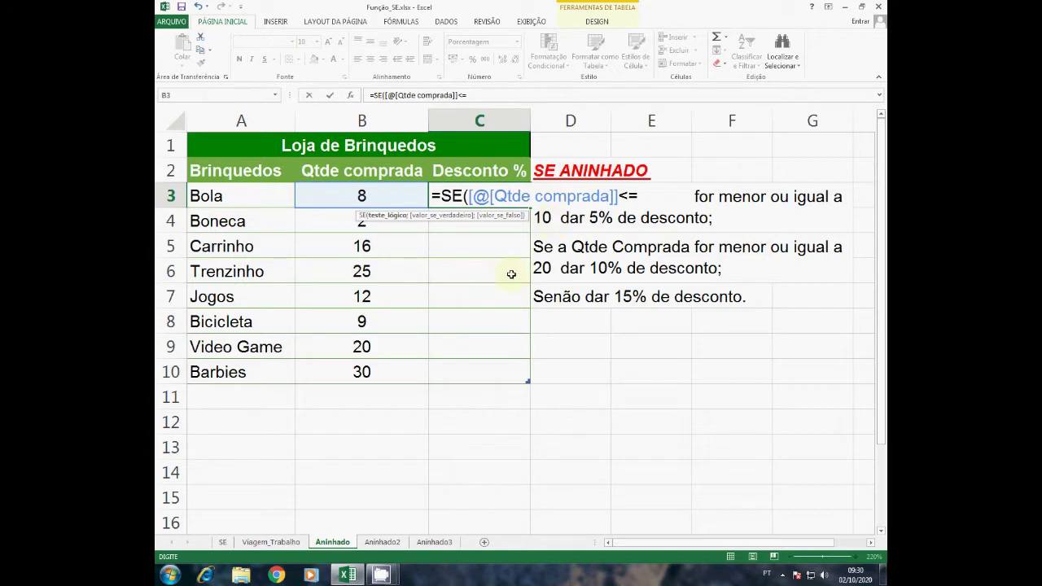
text(10;)
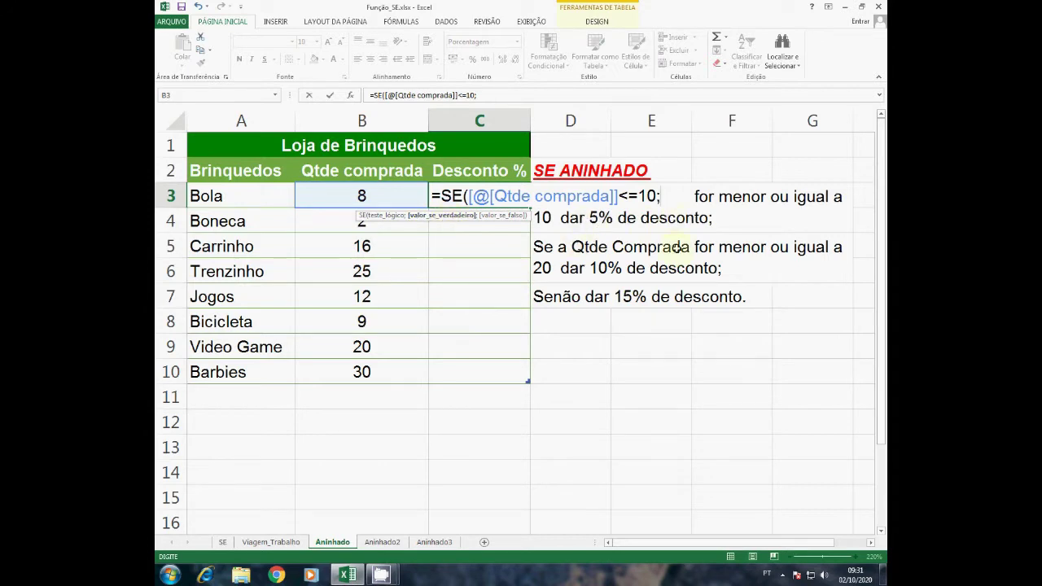
text(5%)
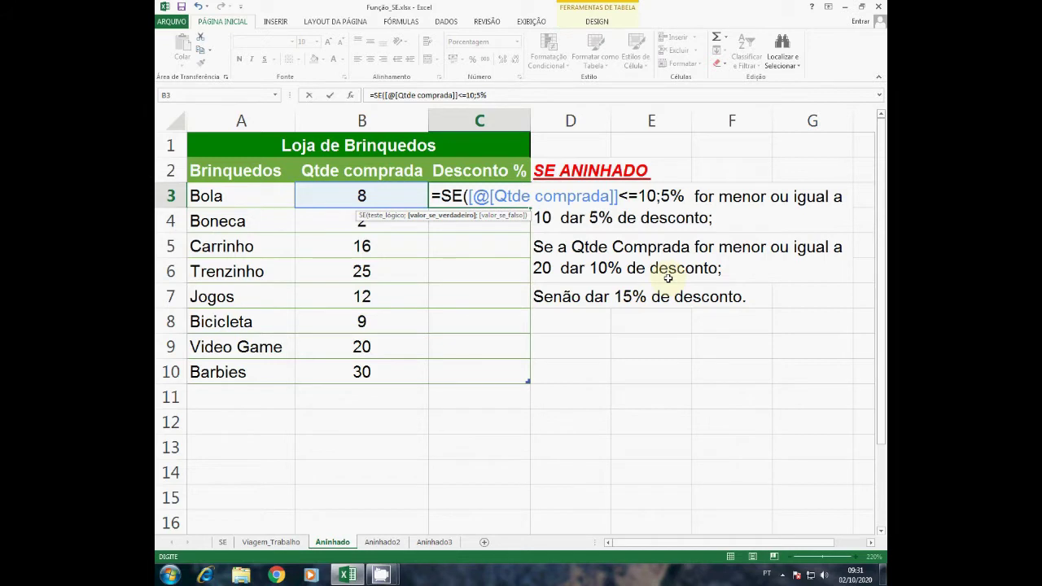
text(;)
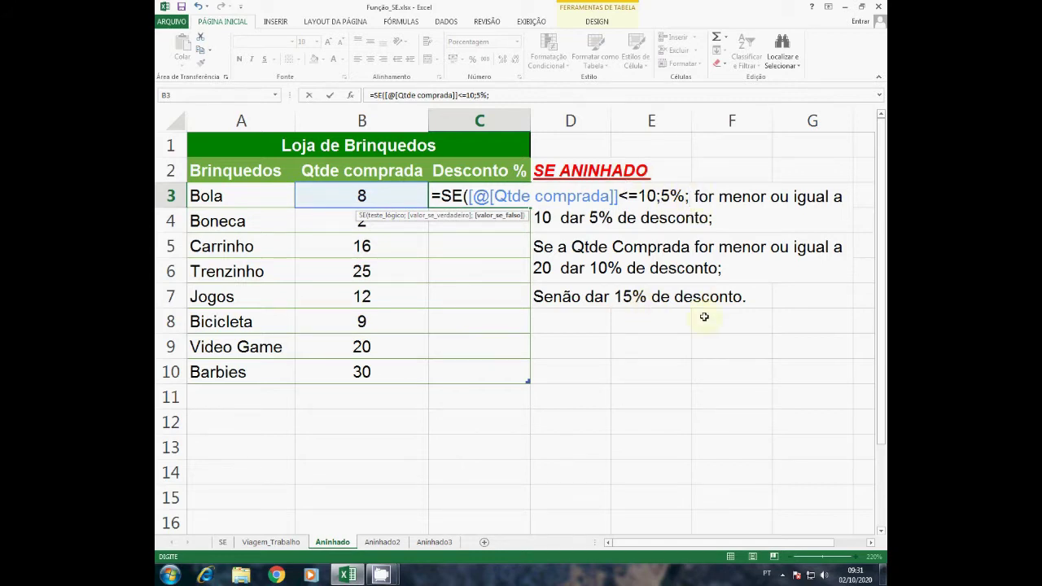
Nest a second SE as the false value, giving 10% when Qtde comprada is less than or equal to 20.
text(se)
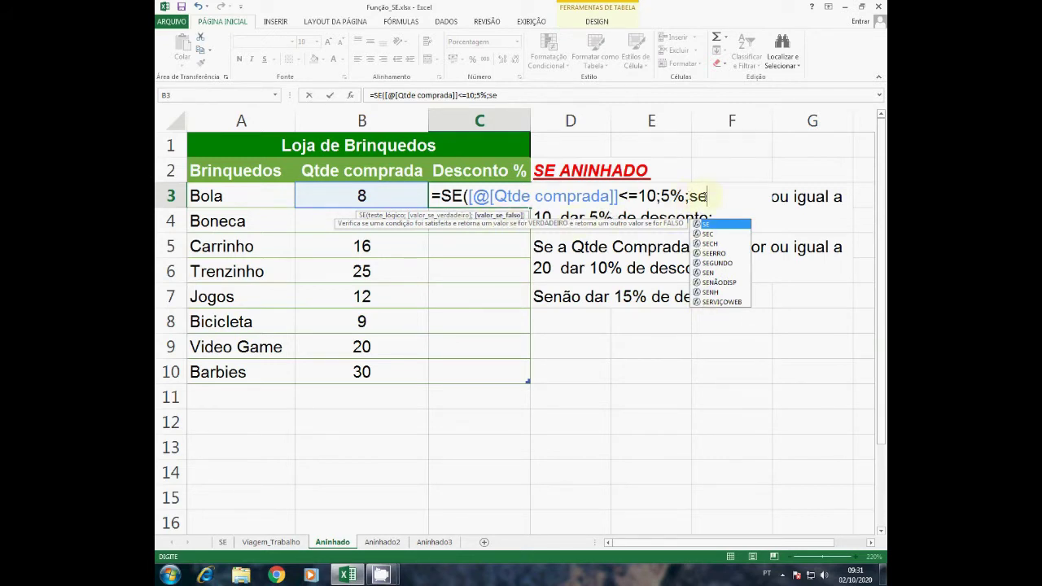
double_click(702, 224)
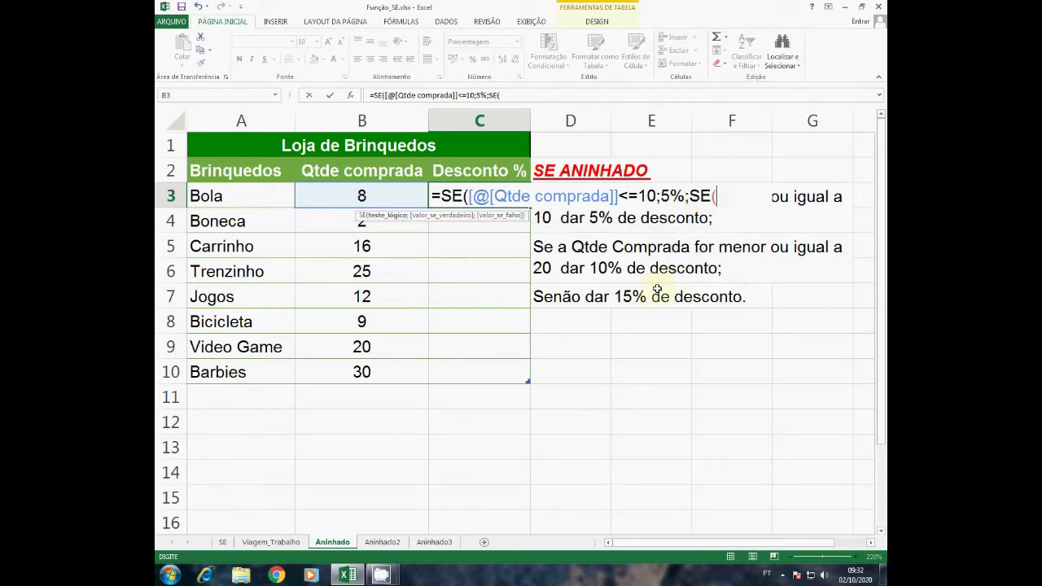
drag(500, 216, 803, 216)
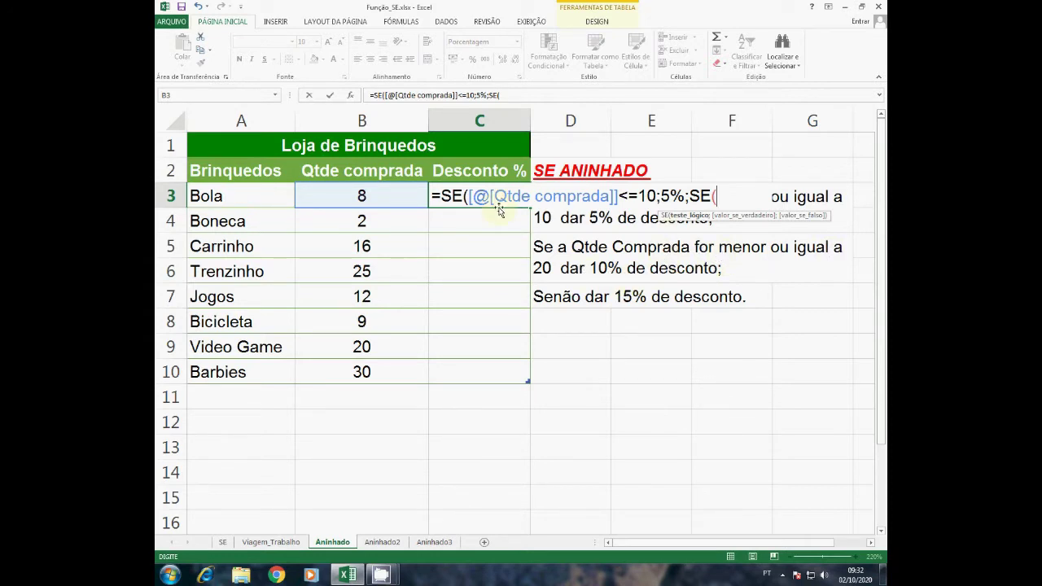
click(384, 194)
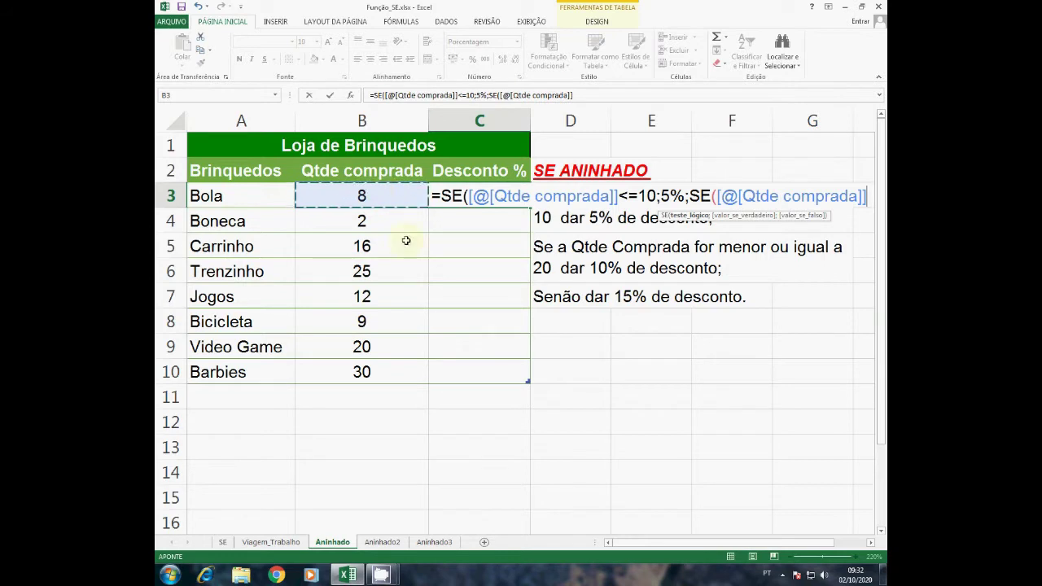
text(<)
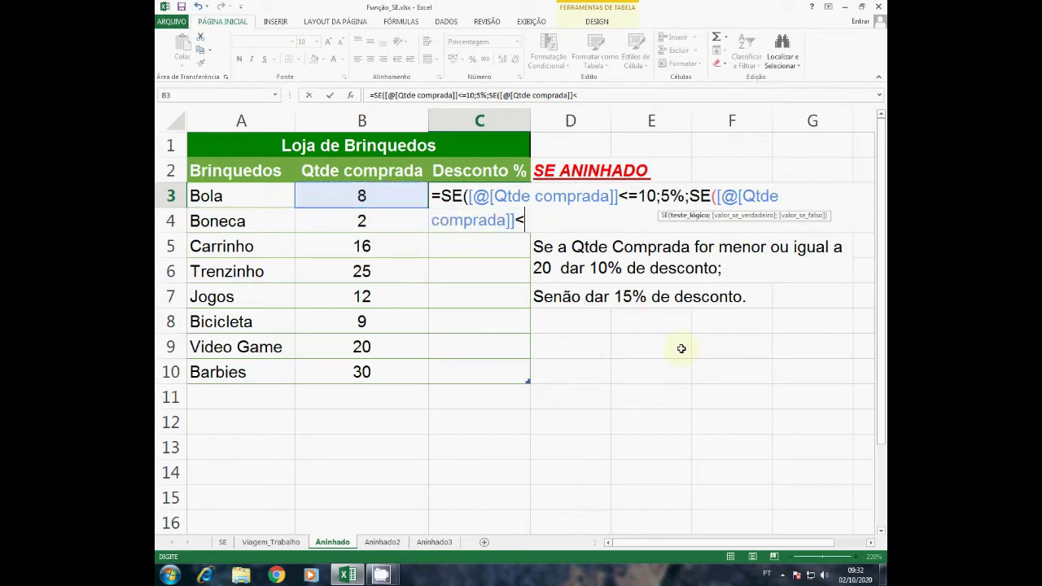
text(=20)
click(870, 542)
click(871, 543)
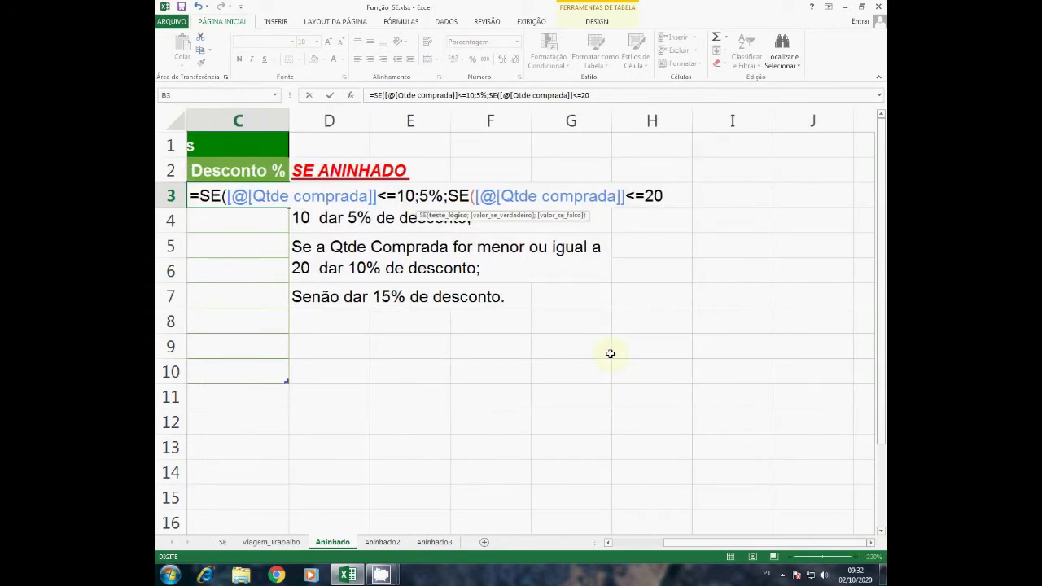
text(;)
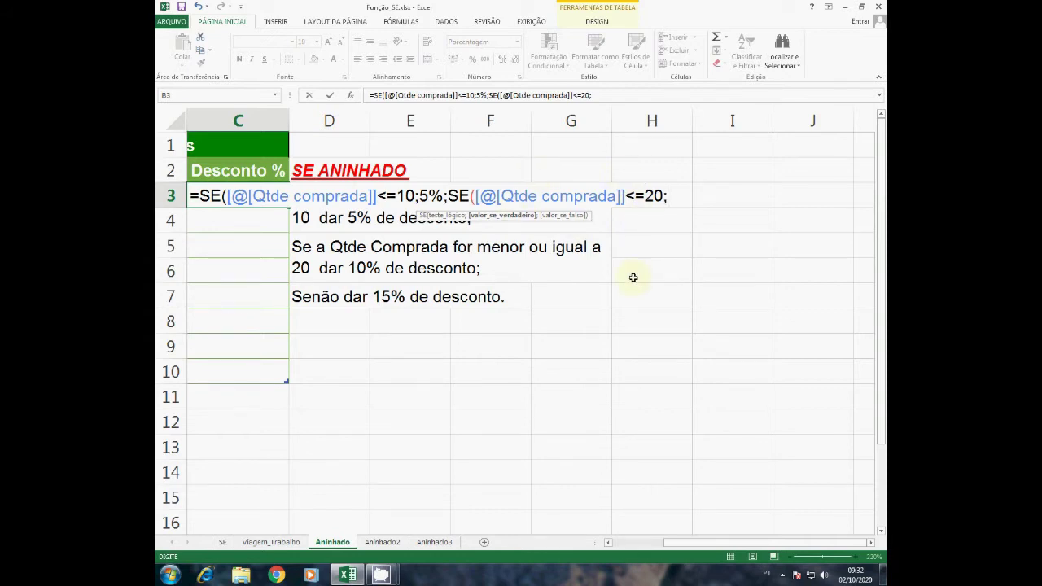
text(10%)
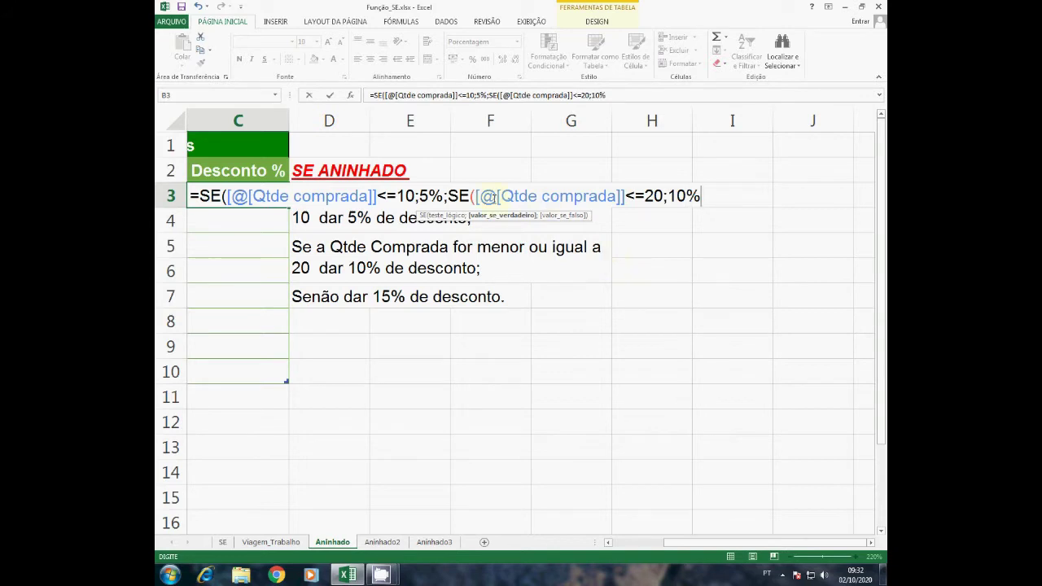
Review the logical tests <=10 and <=20 in the C3 formula together with their 5% and 10% results.
click(228, 197)
drag(228, 197, 414, 197)
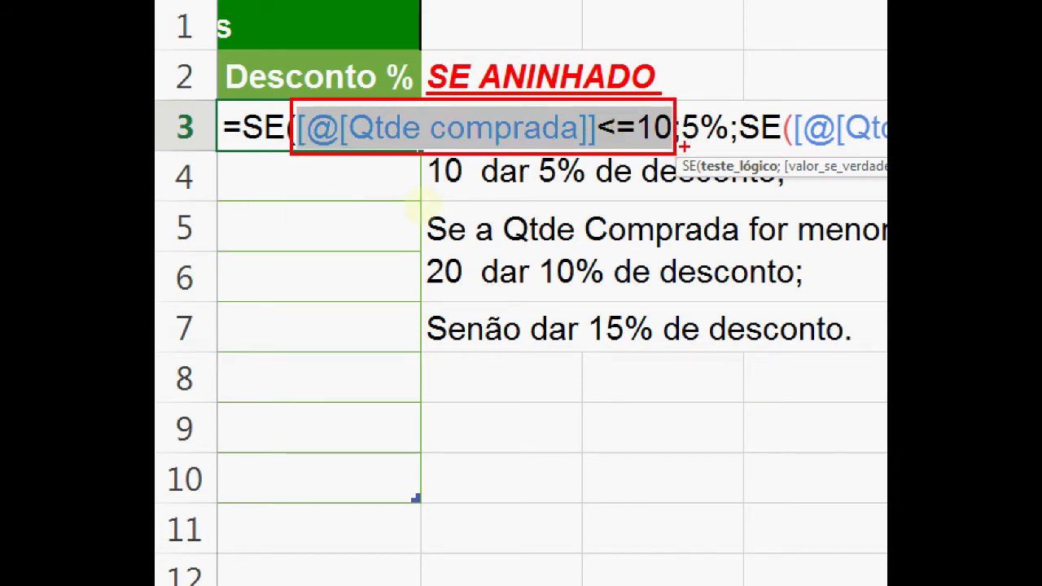
drag(684, 146, 729, 144)
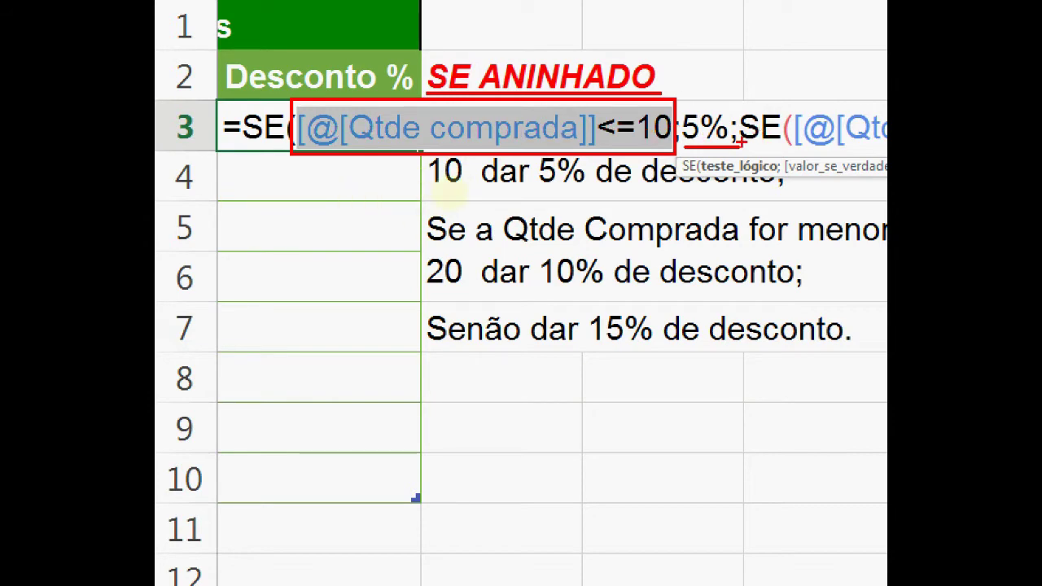
key(Escape)
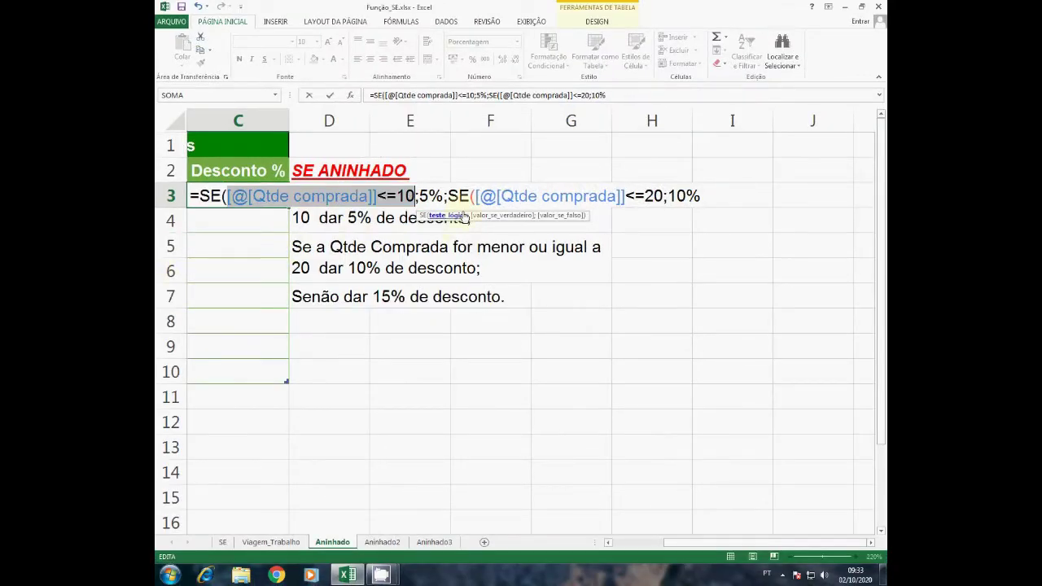
drag(475, 197, 668, 197)
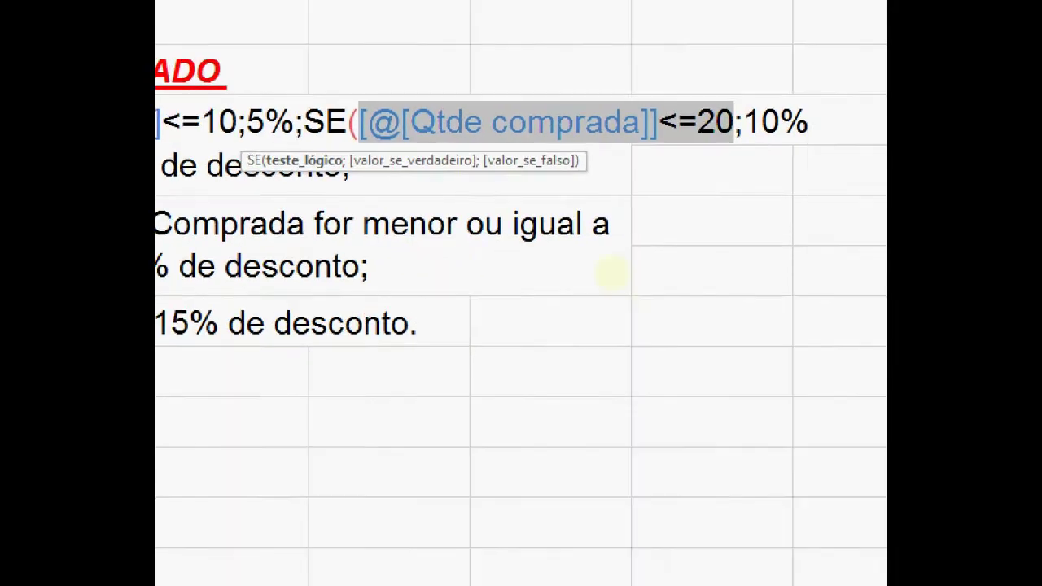
drag(283, 92, 663, 149)
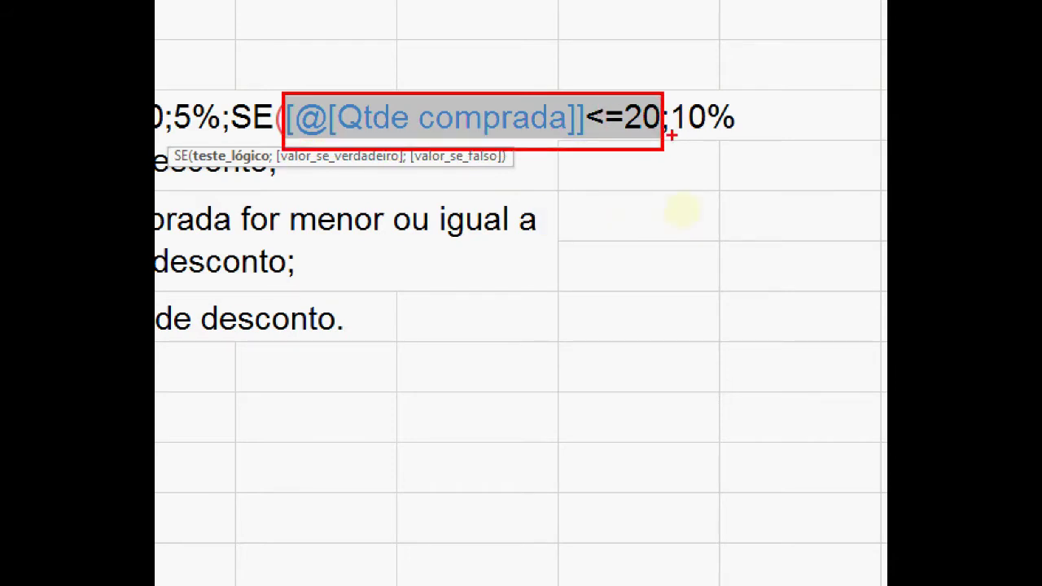
drag(675, 139, 742, 140)
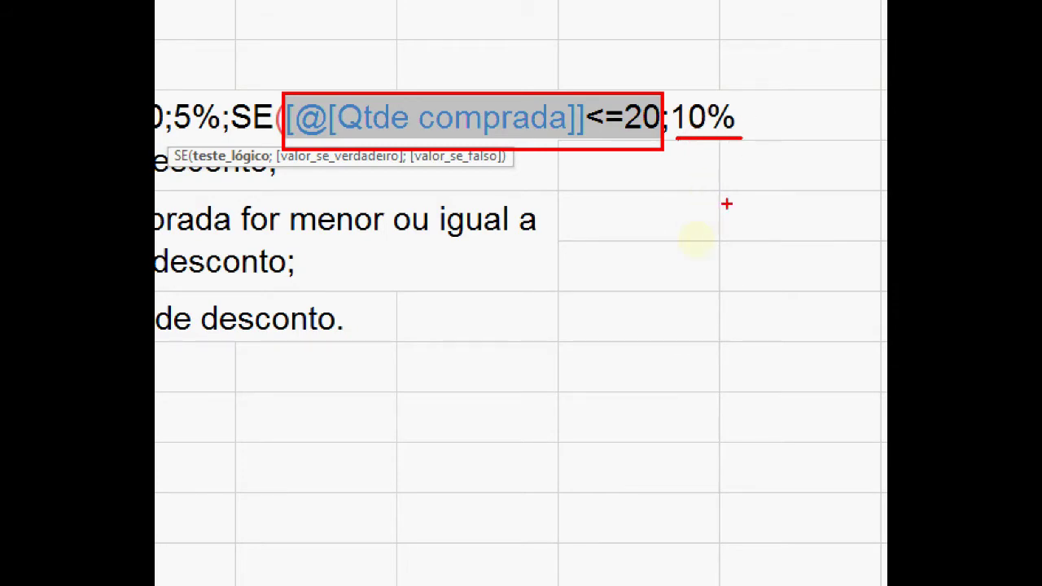
key(Escape)
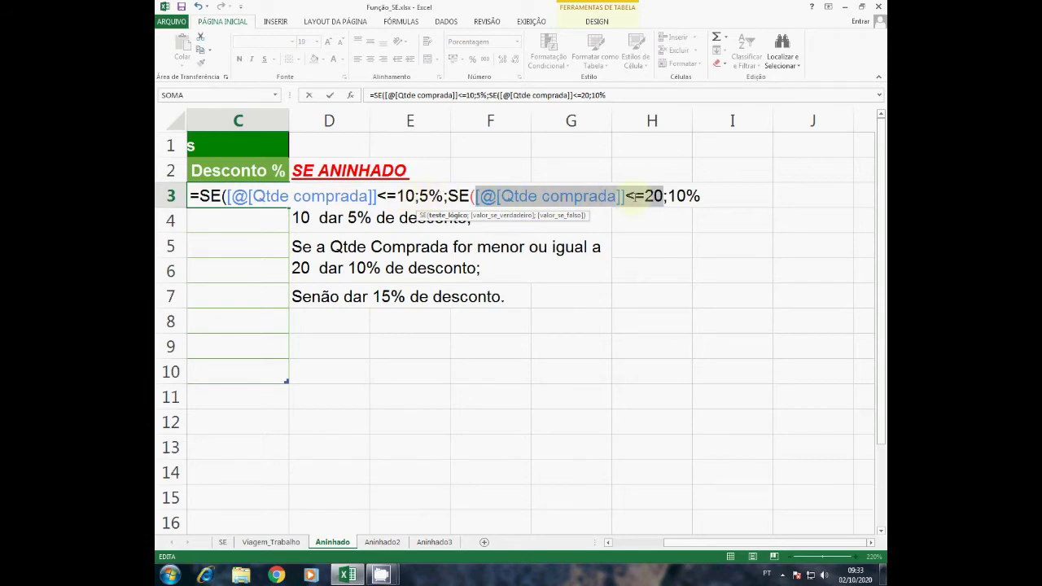
Add 15% as the inner SE's false value, close both functions' parentheses and enter the formula.
click(698, 195)
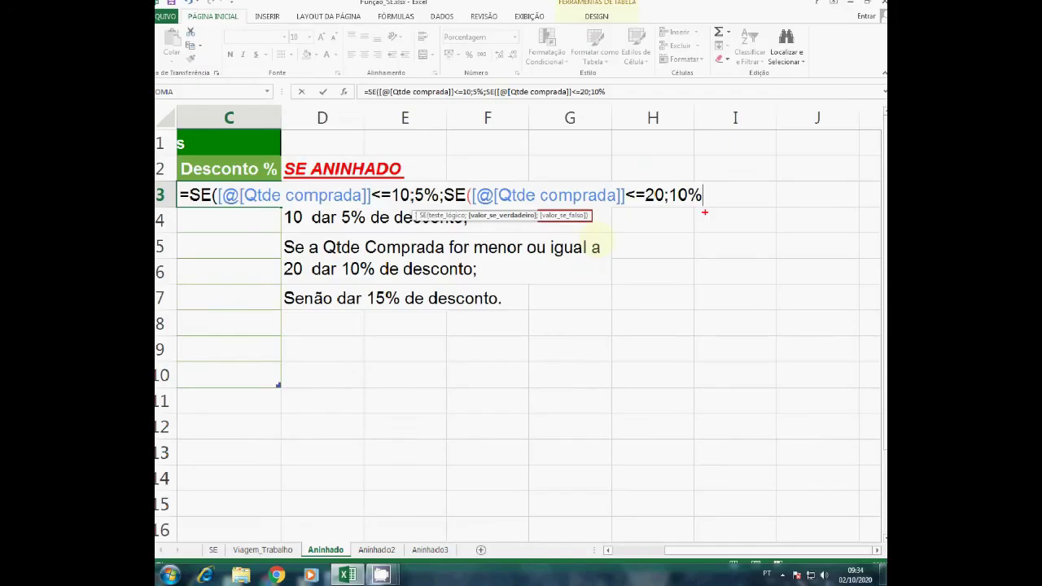
text(;15%)
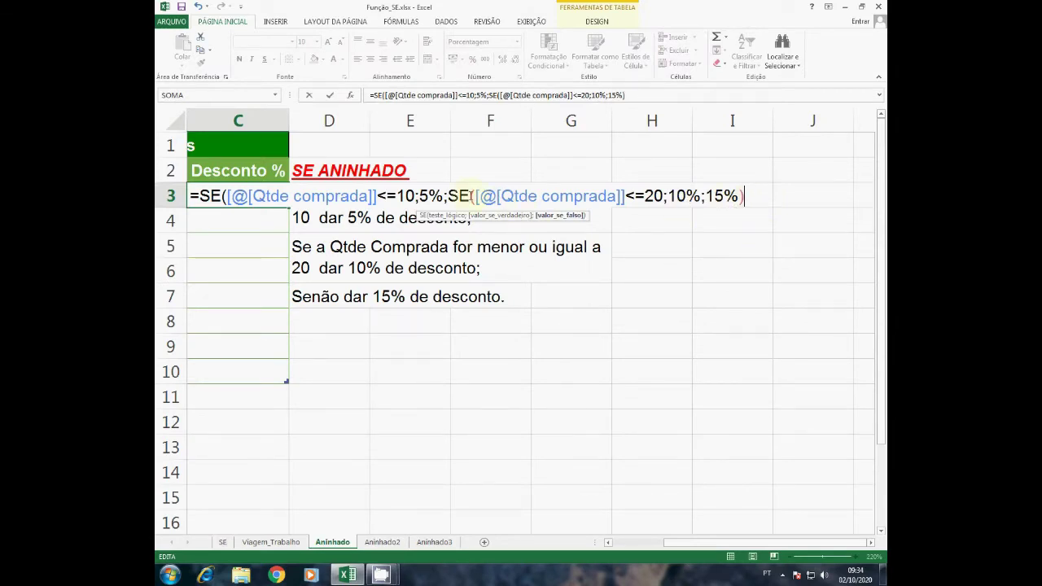
click(474, 196)
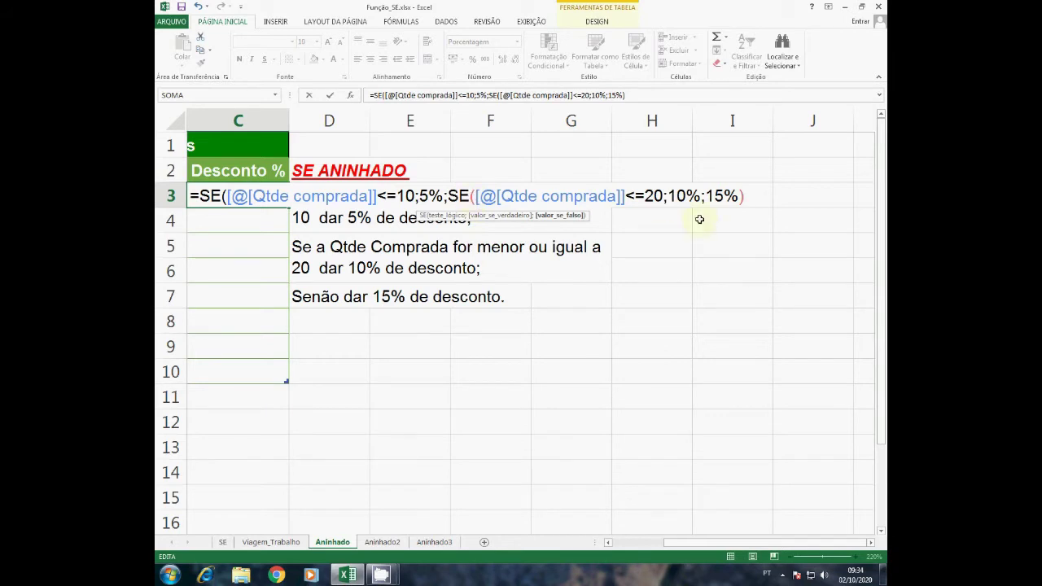
click(740, 206)
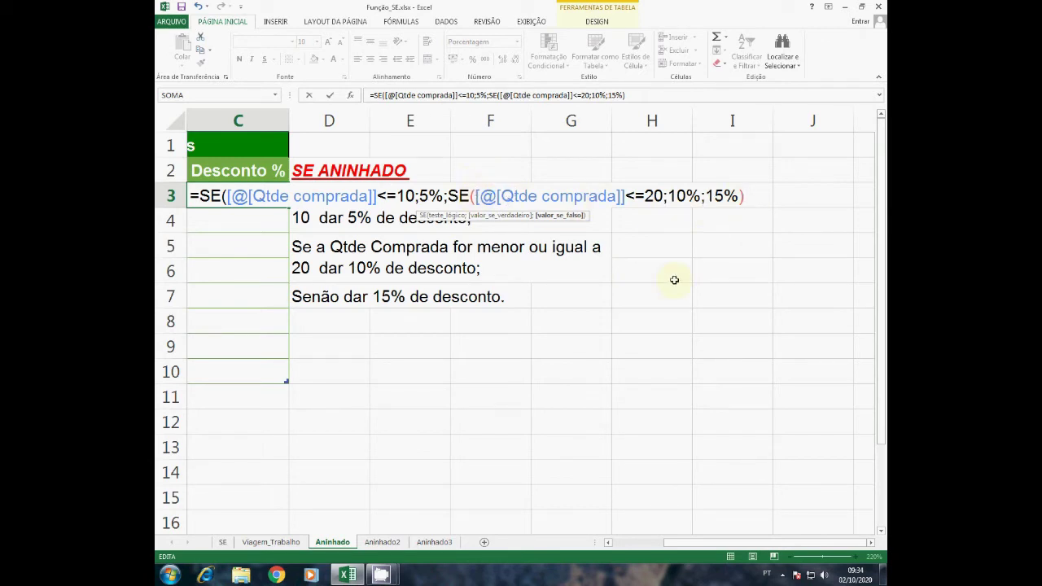
click(751, 195)
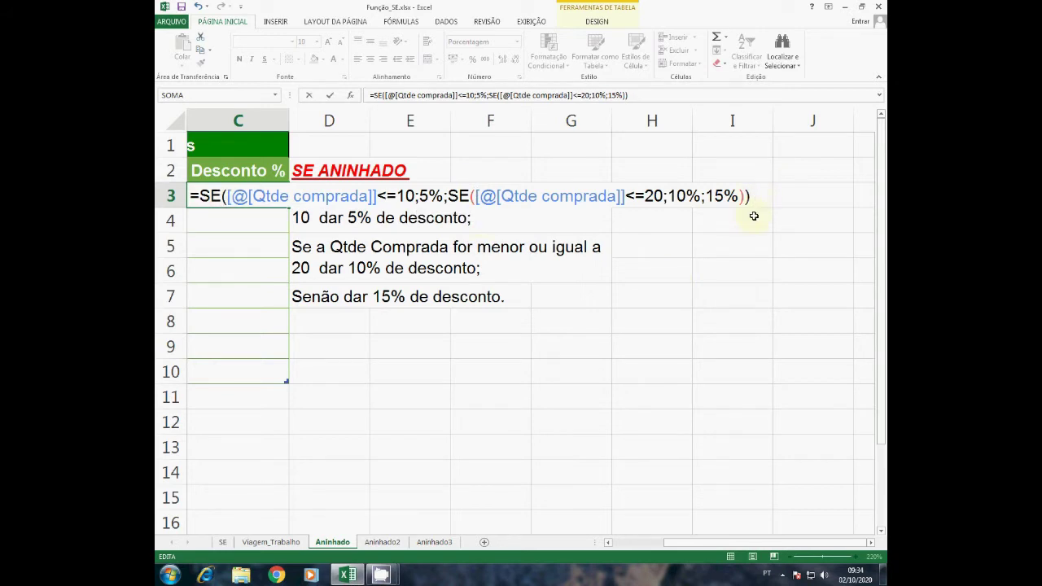
key(Return)
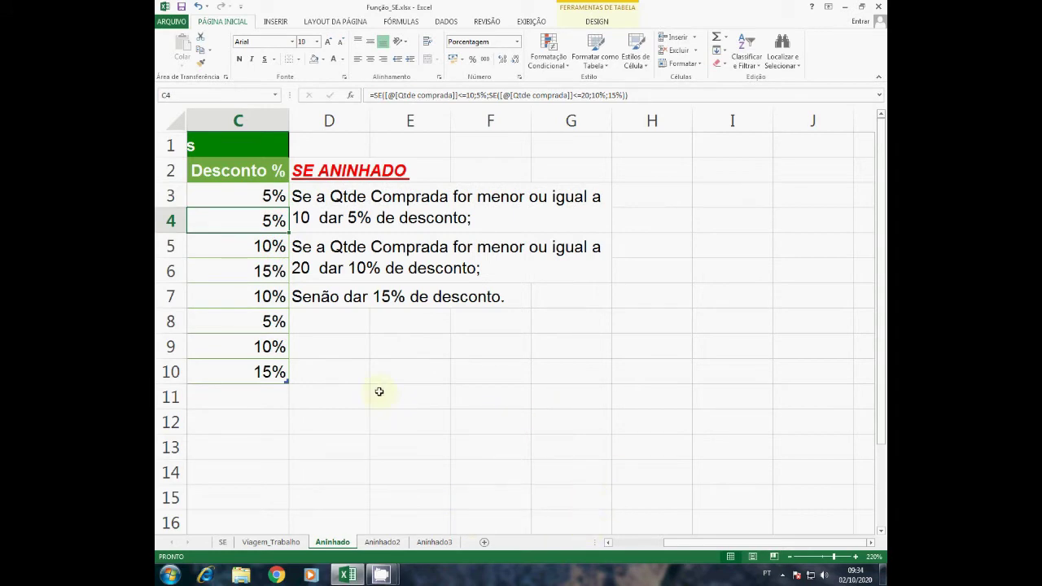
Check the Desconto % column, selecting the quantity and discount cells of Bola, Boneca and Bicicleta to compare with the first rule.
key(Left)
key(Up)
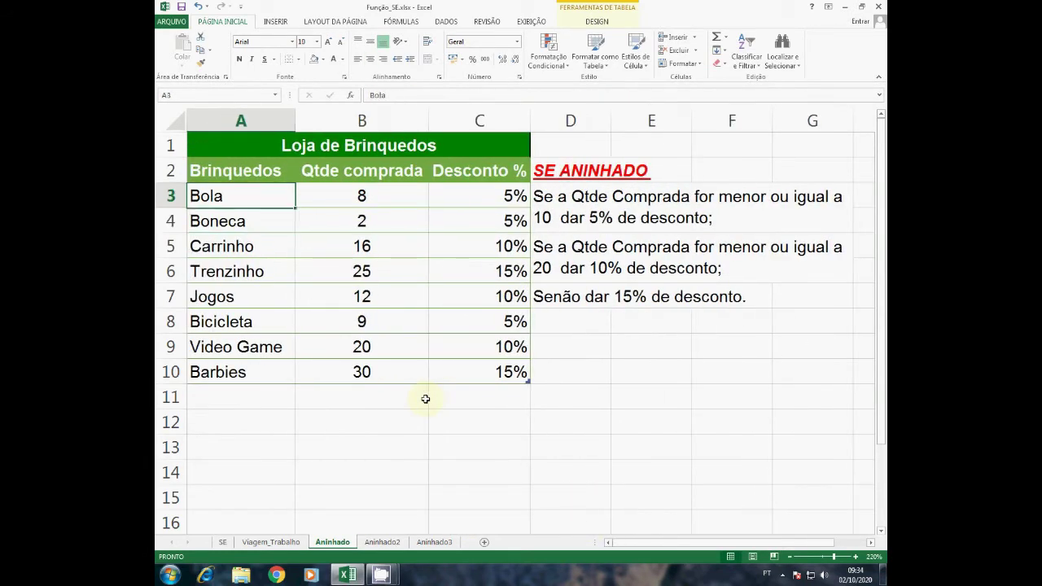
key(Right)
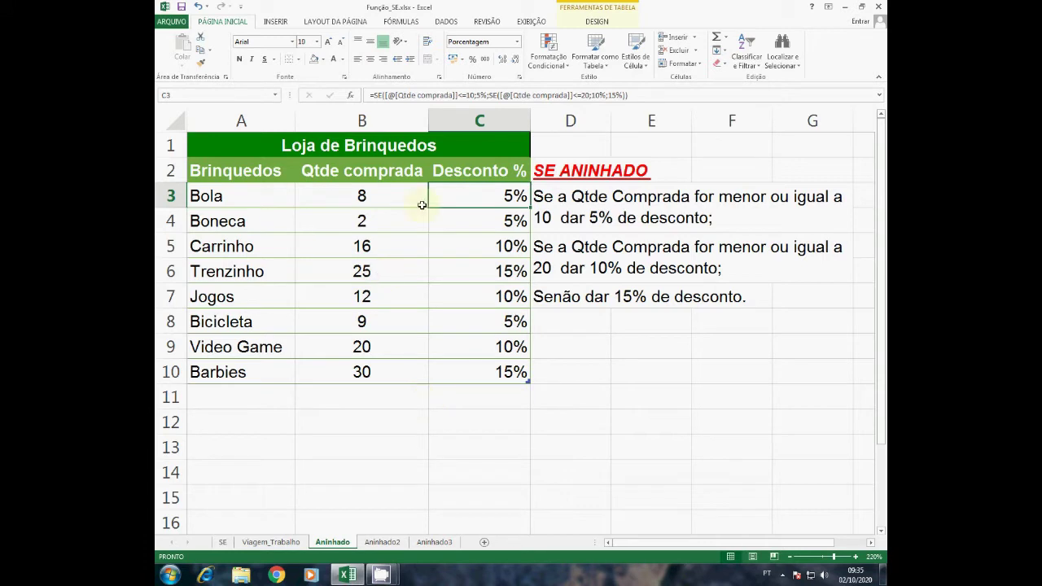
drag(475, 198, 475, 372)
click(489, 200)
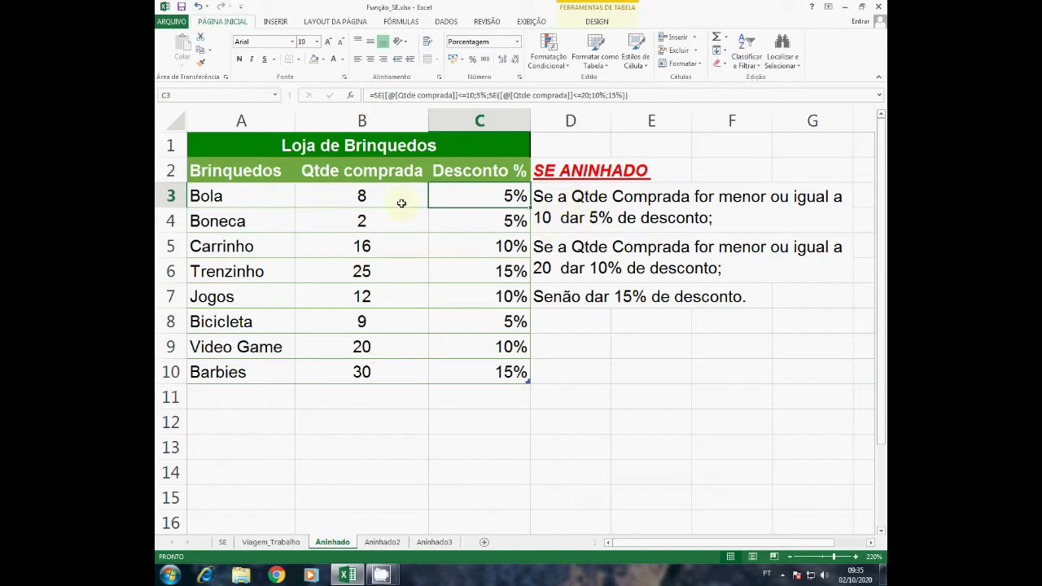
drag(383, 193, 463, 216)
ctrl+drag(361, 322, 472, 323)
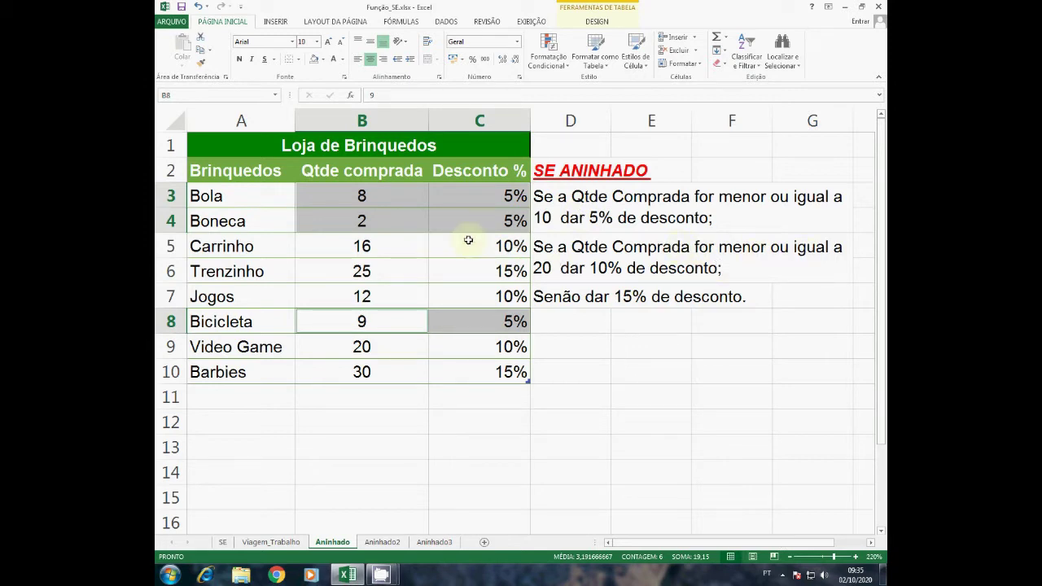
Check the second discount rule by selecting the quantity and discount cells of Carrinho, Jogos and Video Game.
drag(347, 242, 488, 244)
drag(340, 295, 463, 296)
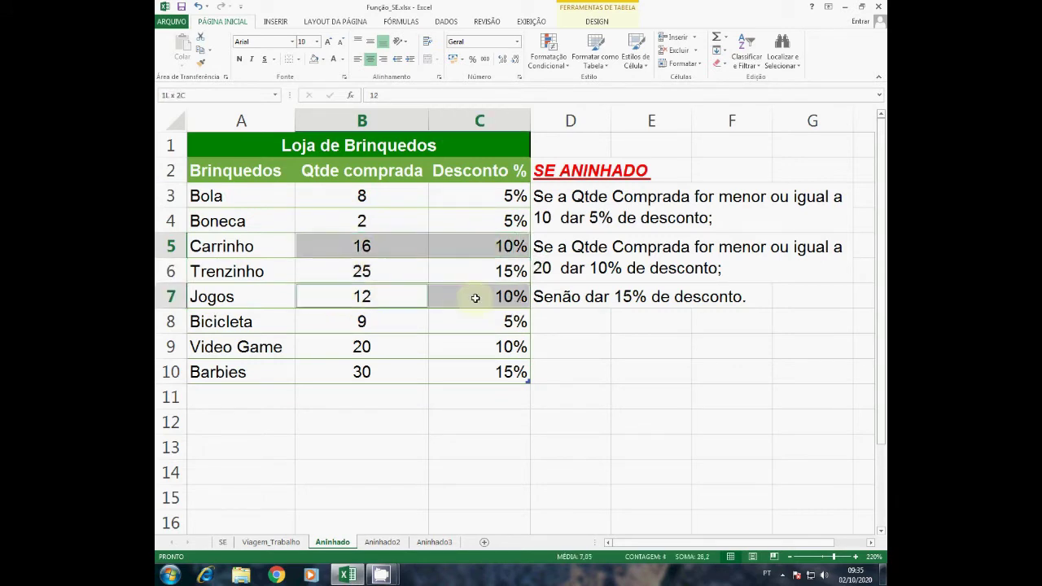
drag(331, 346, 500, 344)
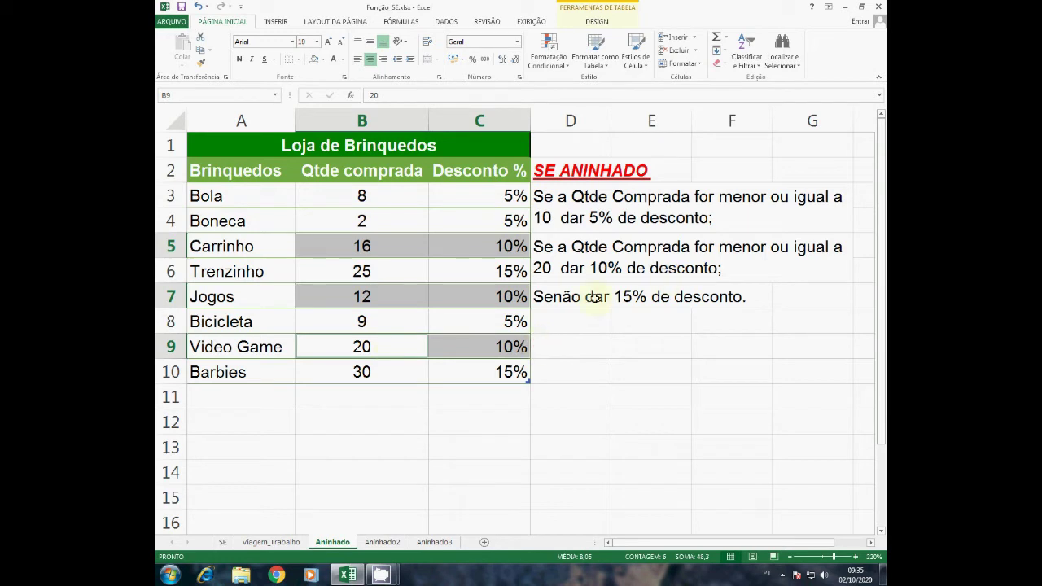
Check the 15% rule by selecting the quantity and discount cells of Trenzinho and Barbies together.
drag(351, 271, 477, 270)
key(ctrl+q)
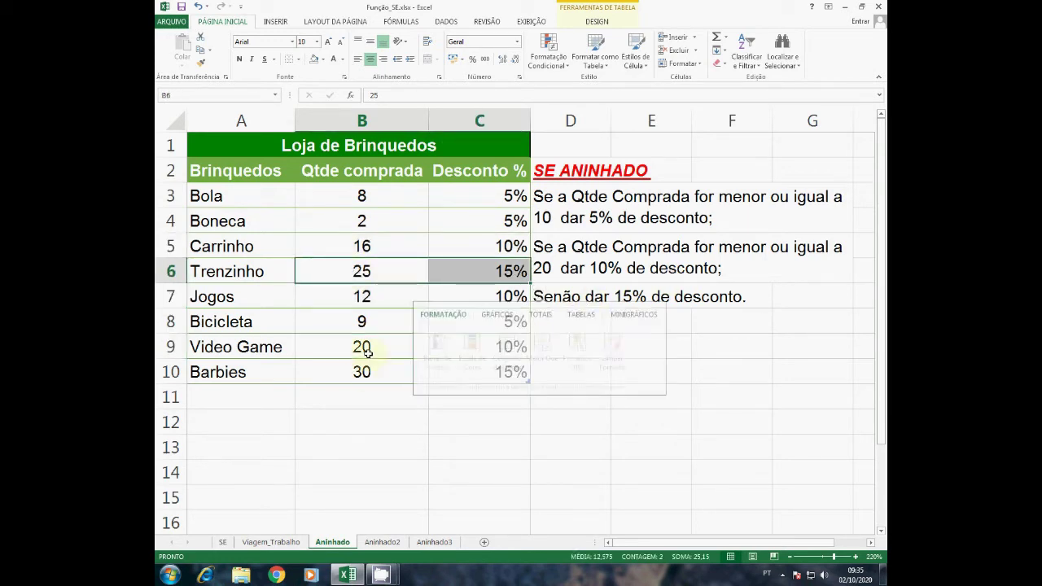
click(366, 275)
drag(368, 275, 459, 272)
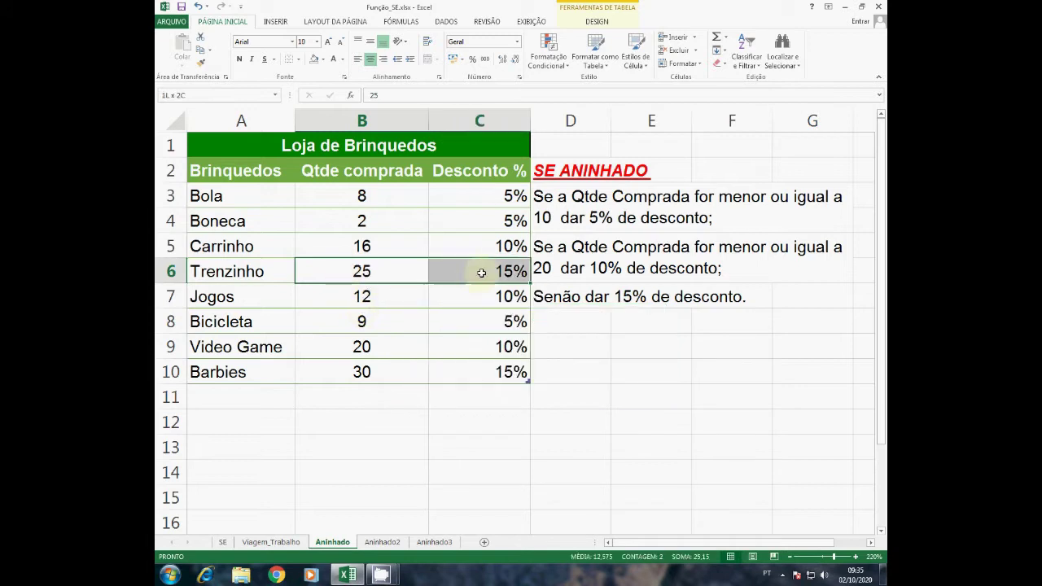
ctrl+drag(383, 374, 452, 373)
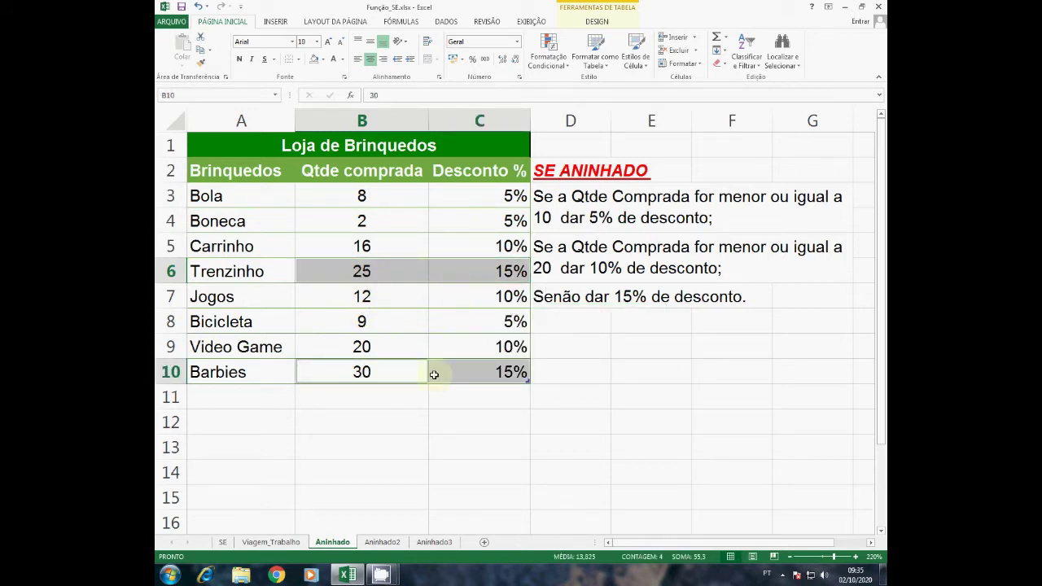
Reopen the nested SE formula in C3 to review its structure, and close it without changes.
click(466, 194)
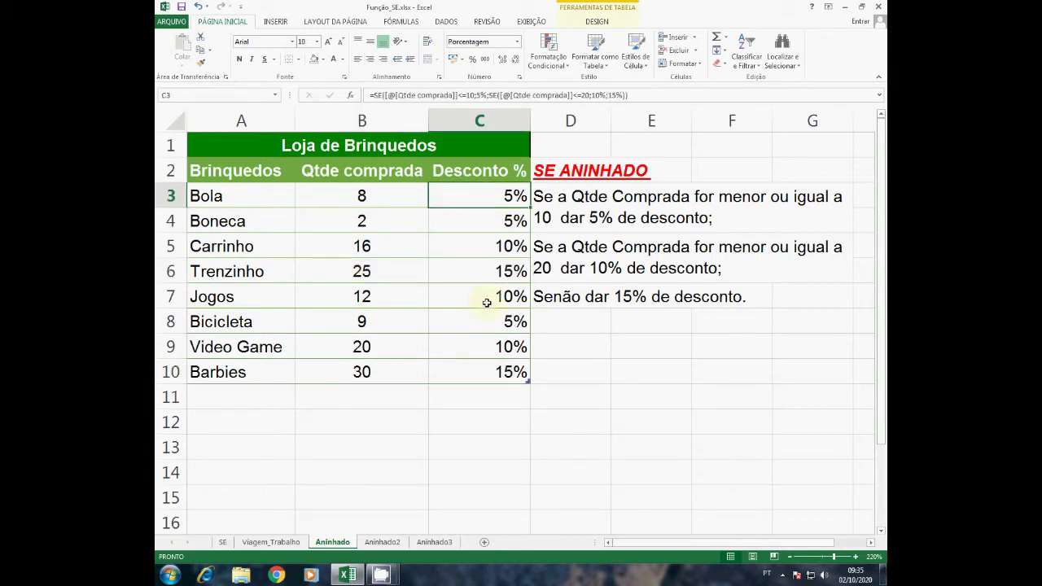
key(F2)
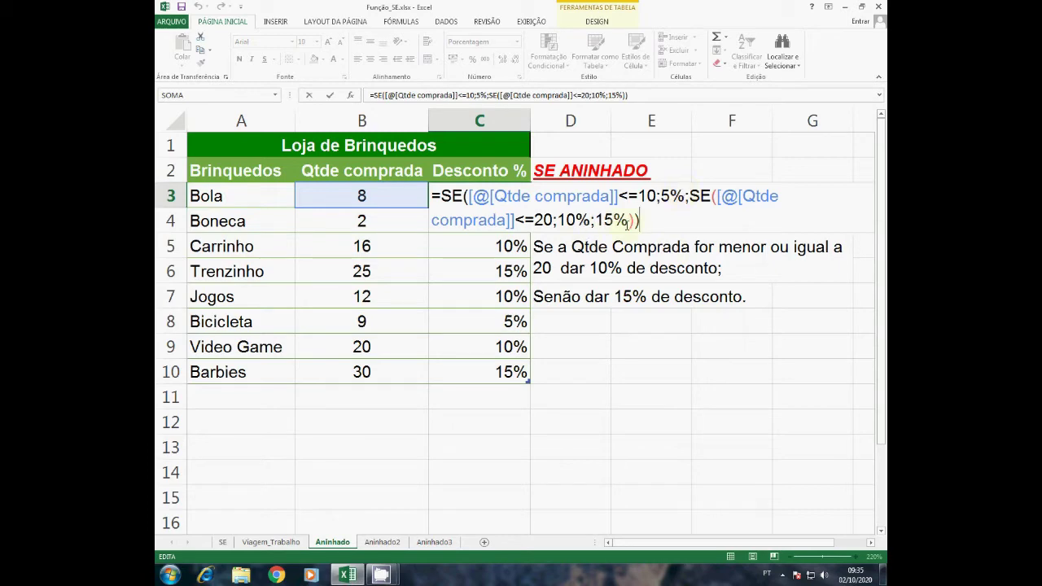
key(ctrl+Return)
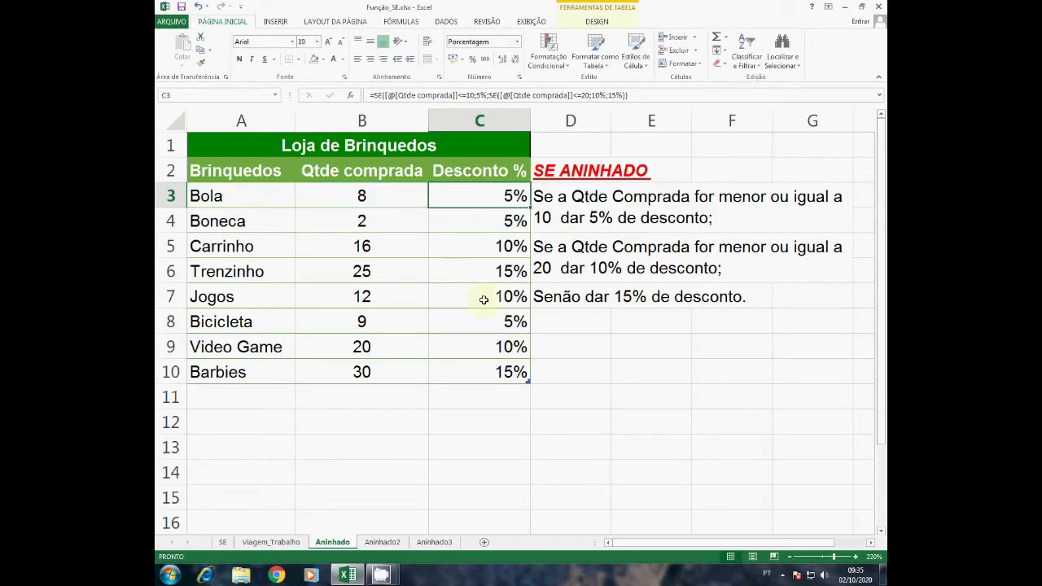
Switch to the Aninhado2 sheet and read the three stock rules in rows 10 to 12 for the Ação column.
click(386, 542)
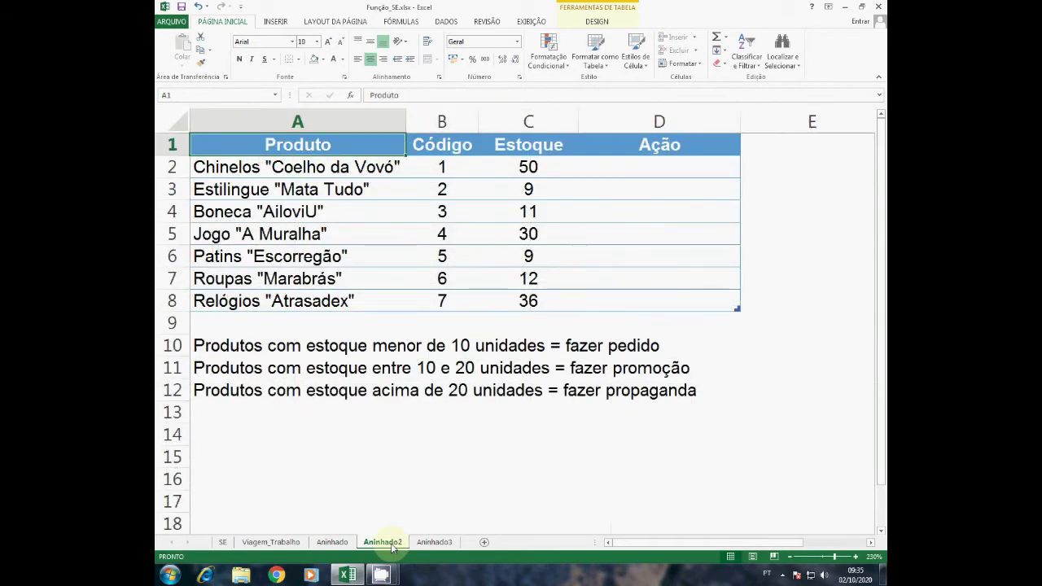
click(650, 171)
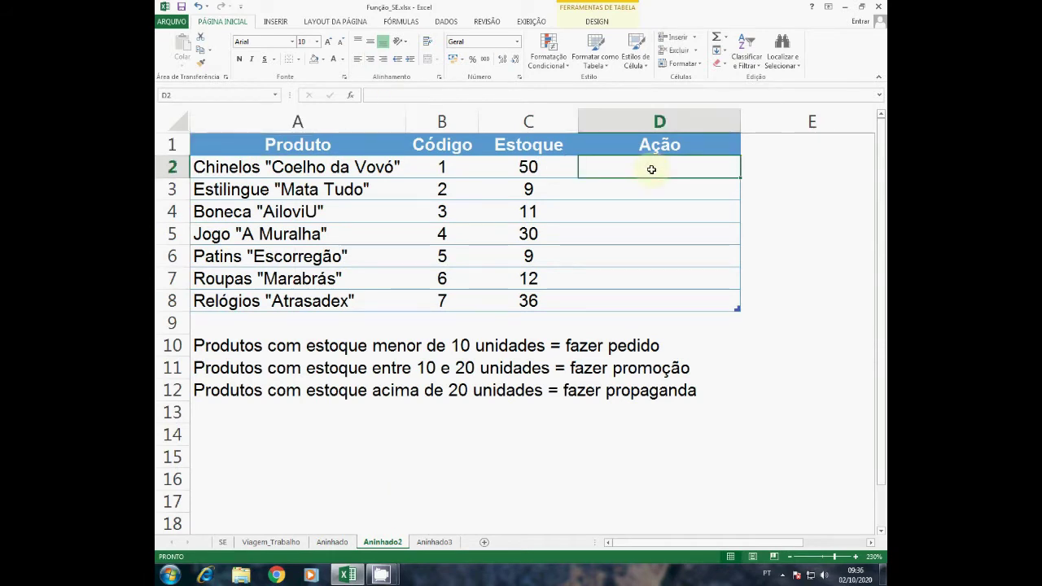
drag(245, 345, 258, 392)
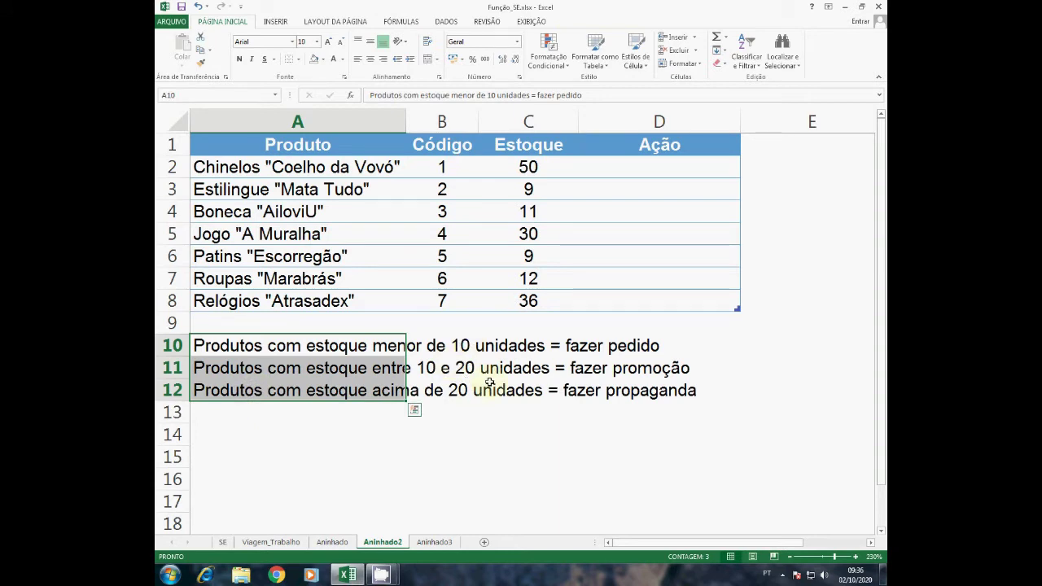
click(656, 171)
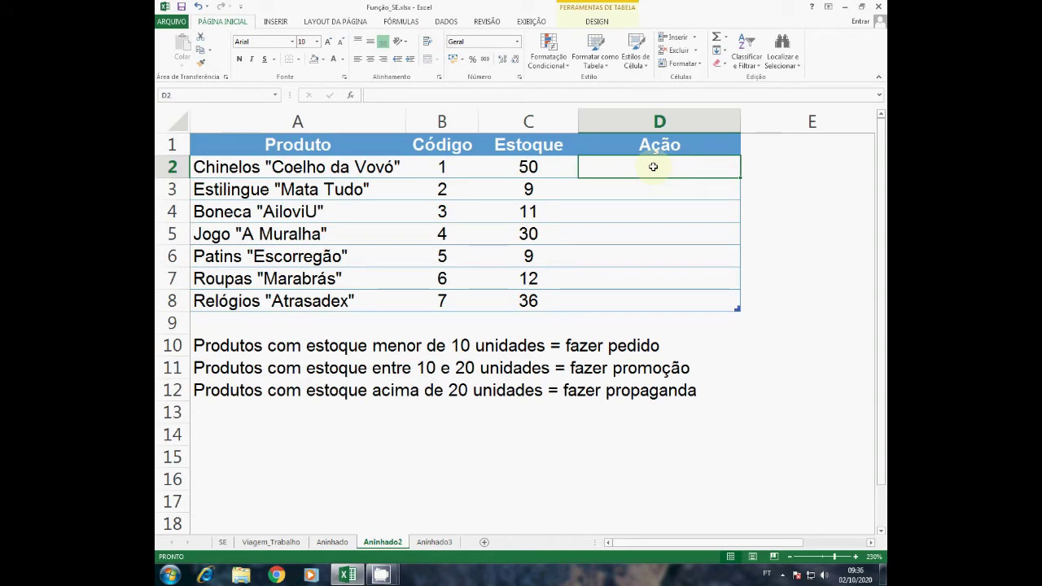
drag(264, 346, 267, 407)
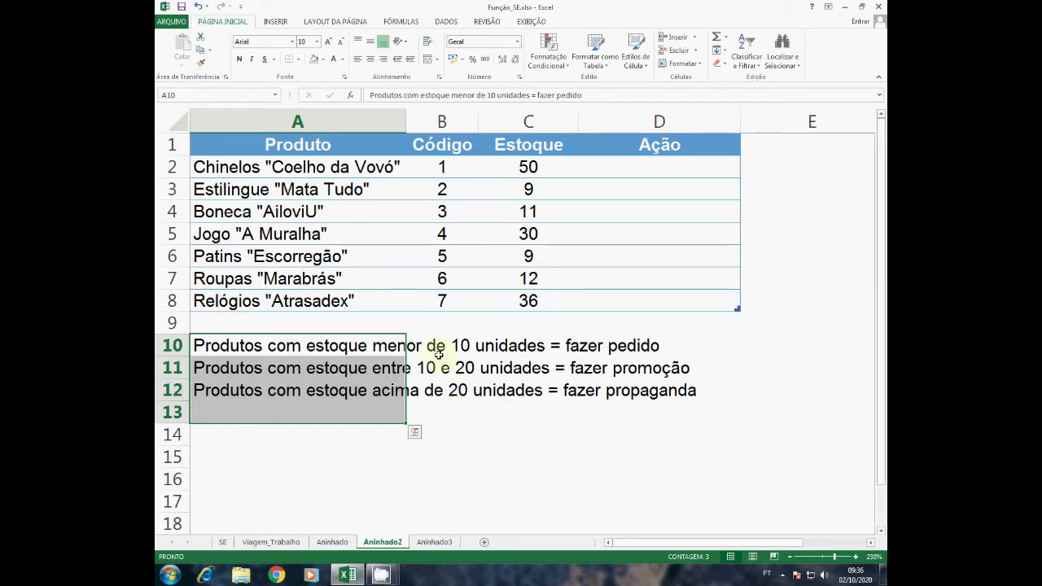
Start an SE formula in D2 whose logical test checks whether the row's Estoque is less than 10.
click(681, 165)
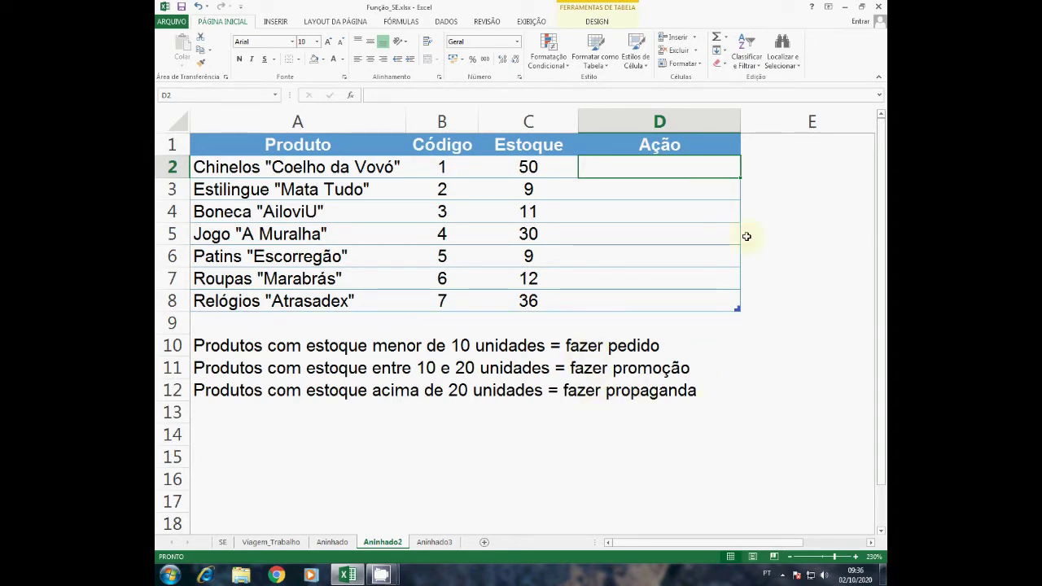
text(=se)
key(Tab)
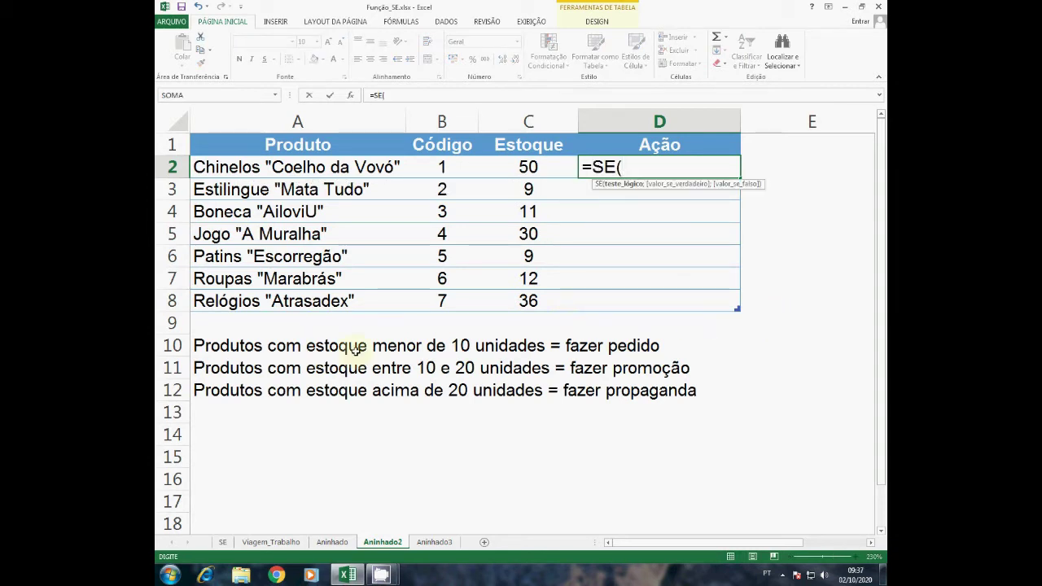
click(555, 169)
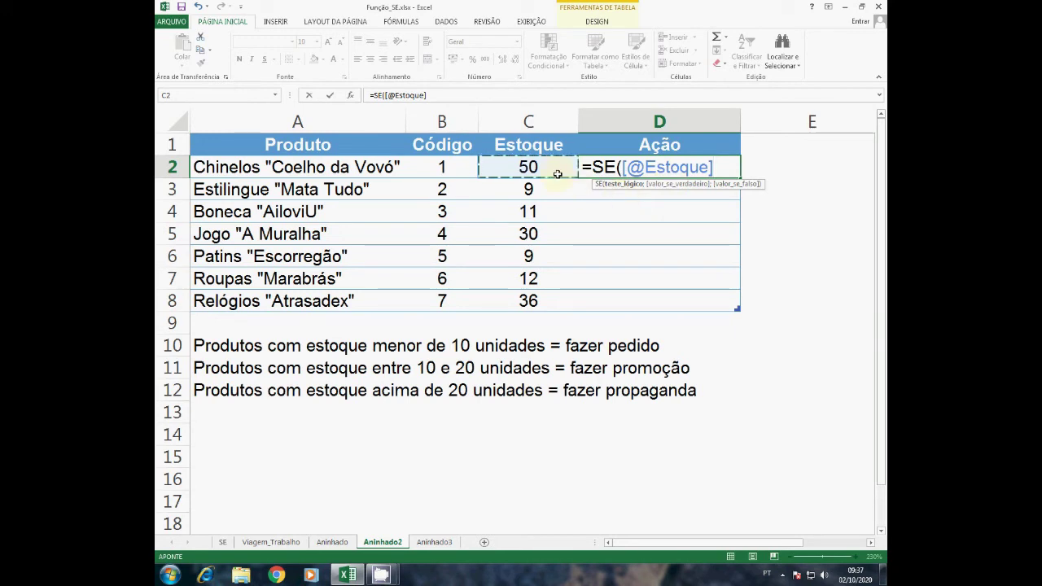
text(<)
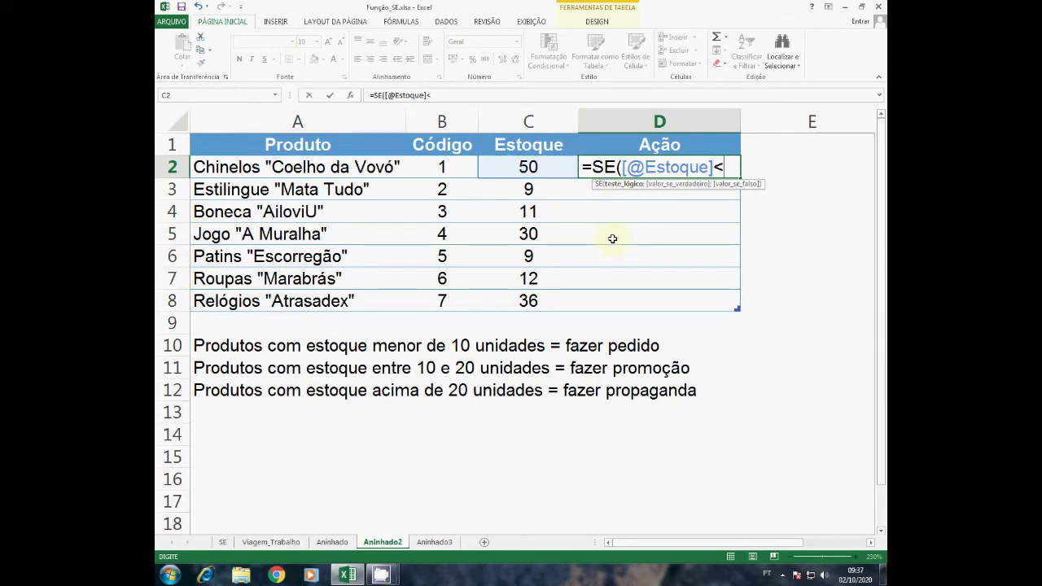
text(10;)
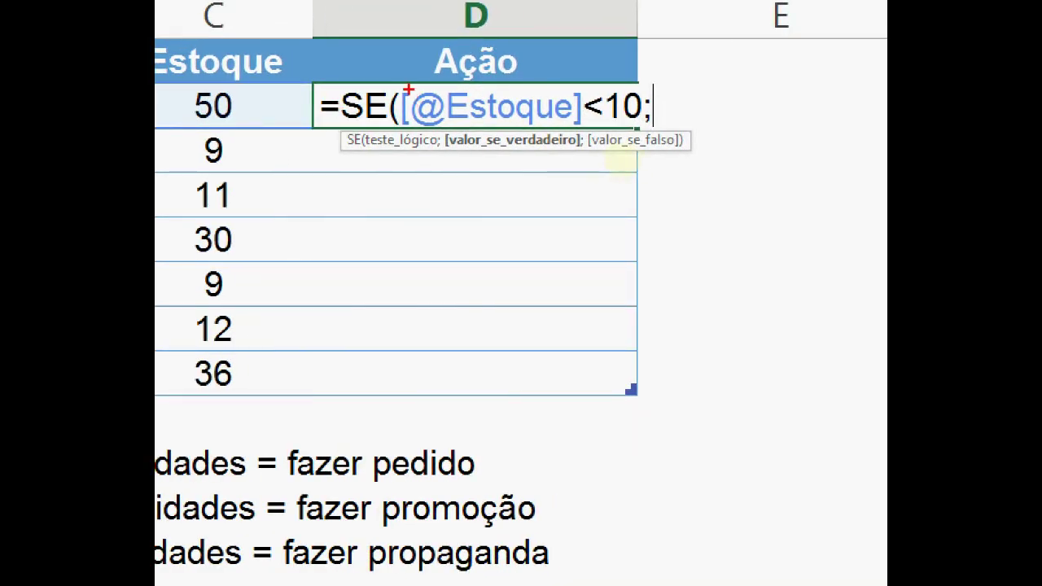
mouse_move(398, 81)
mouse_down()
mouse_move(428, 125)
mouse_move(644, 129)
mouse_up()
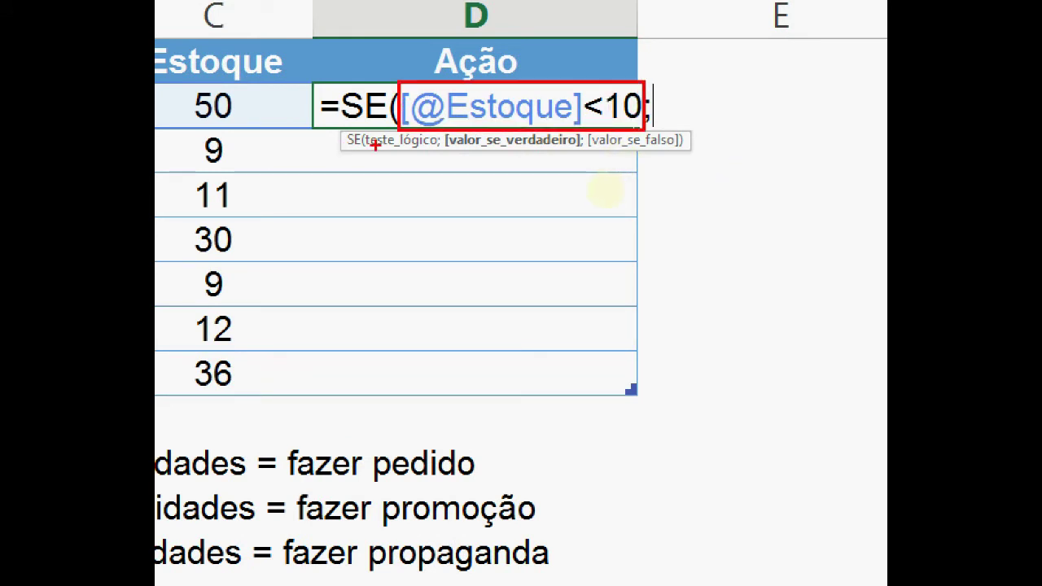
drag(367, 150, 444, 150)
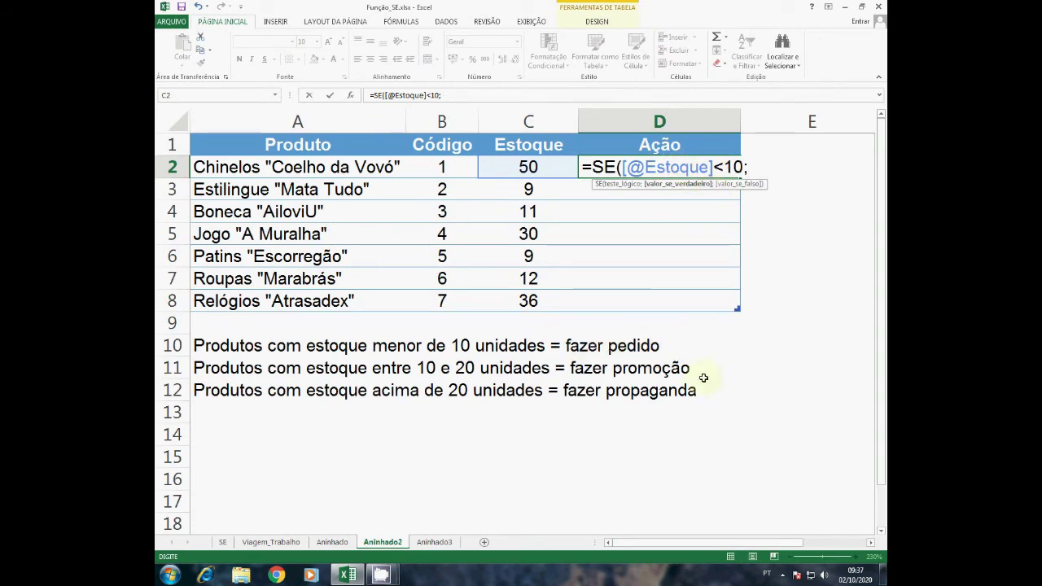
Give the SE formula the true value "Fazer Pedido" and continue to its false value.
text(Fazer)
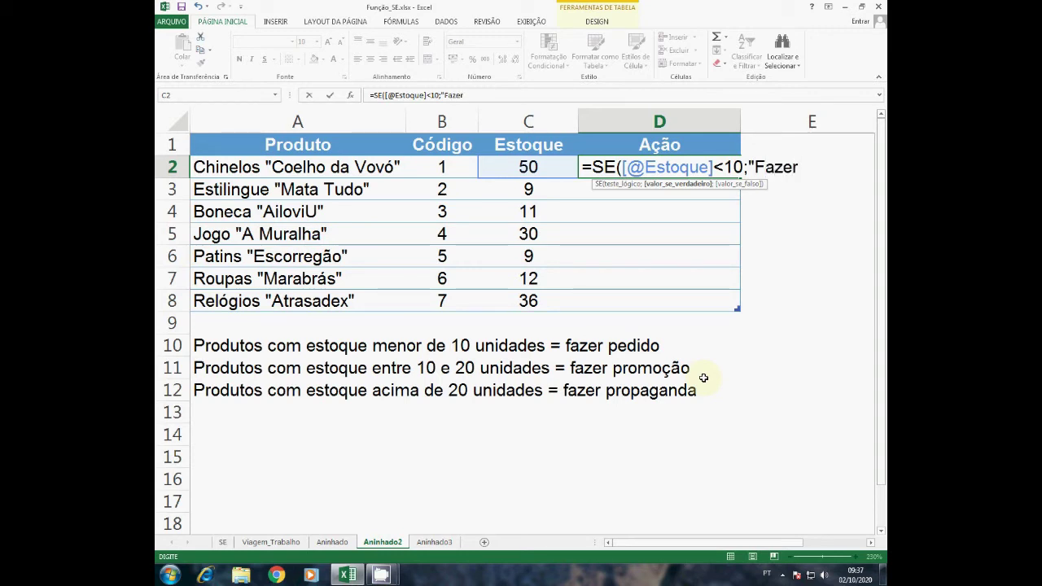
text( Pedido)
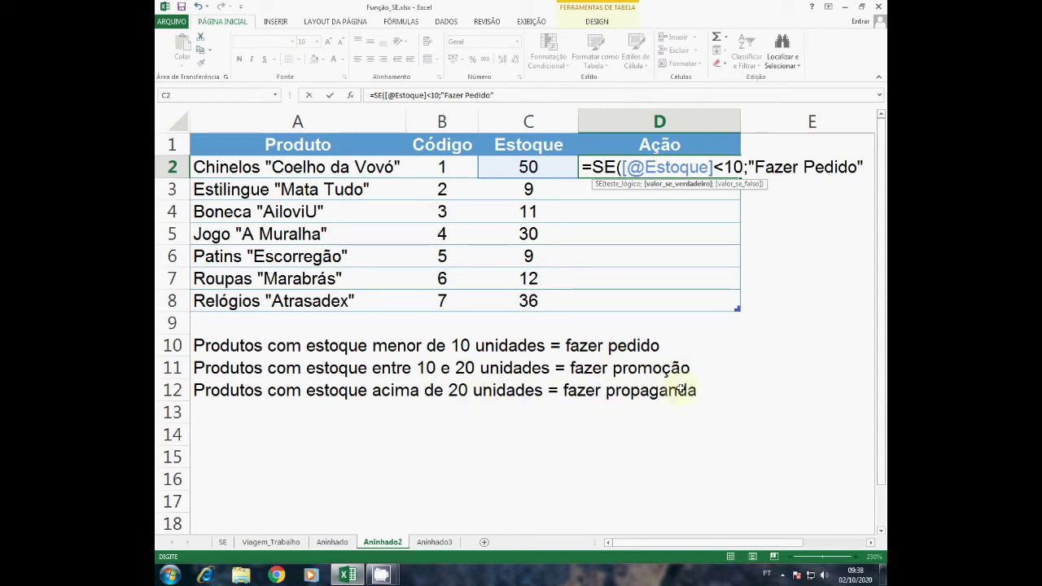
text(;)
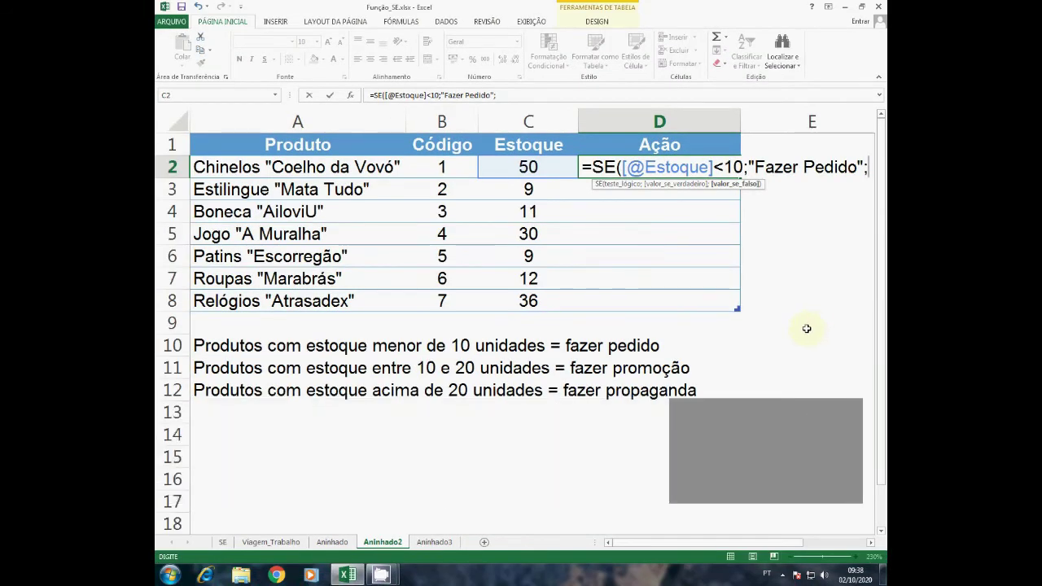
Nest a second SE as the false value, testing whether the row's Estoque is less than or equal to 20.
text(se)
key(Tab)
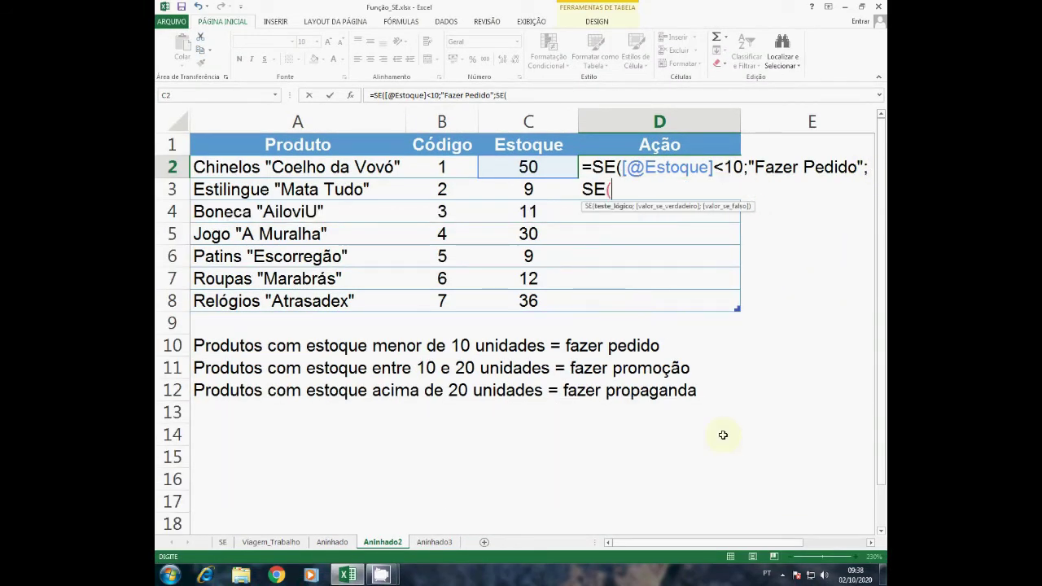
click(870, 541)
click(870, 542)
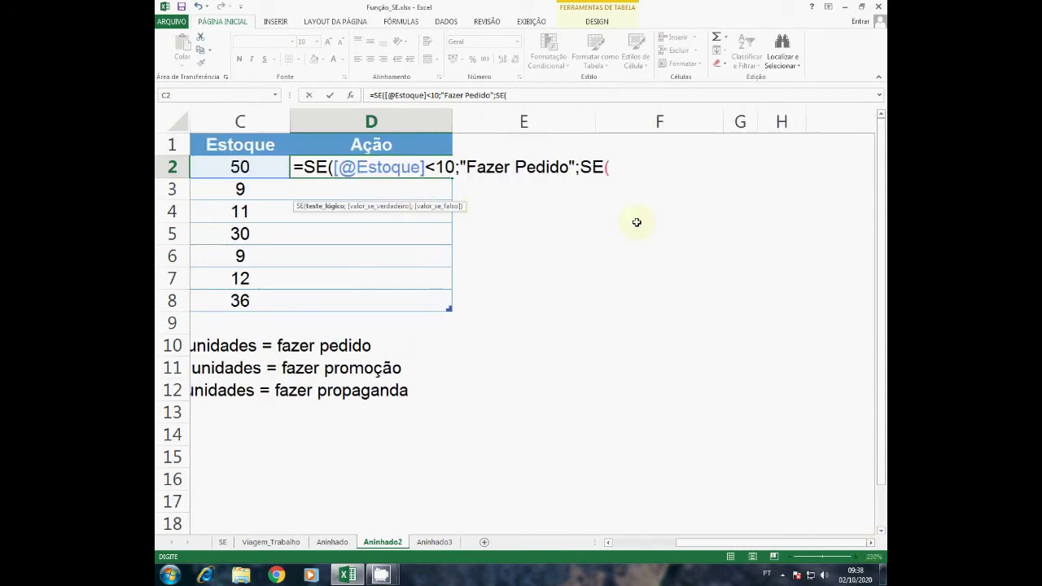
drag(745, 543, 720, 544)
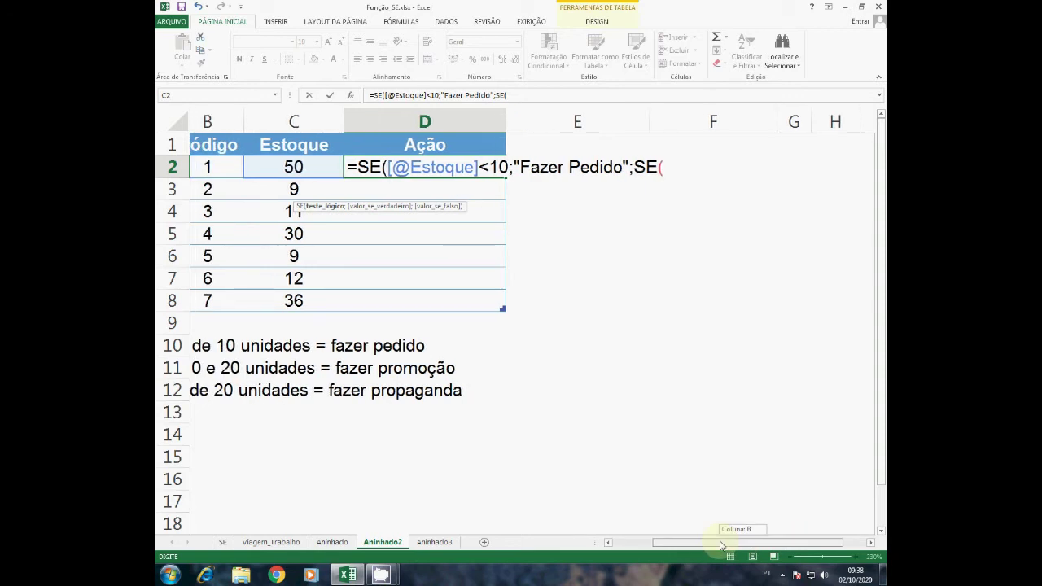
drag(720, 544, 712, 544)
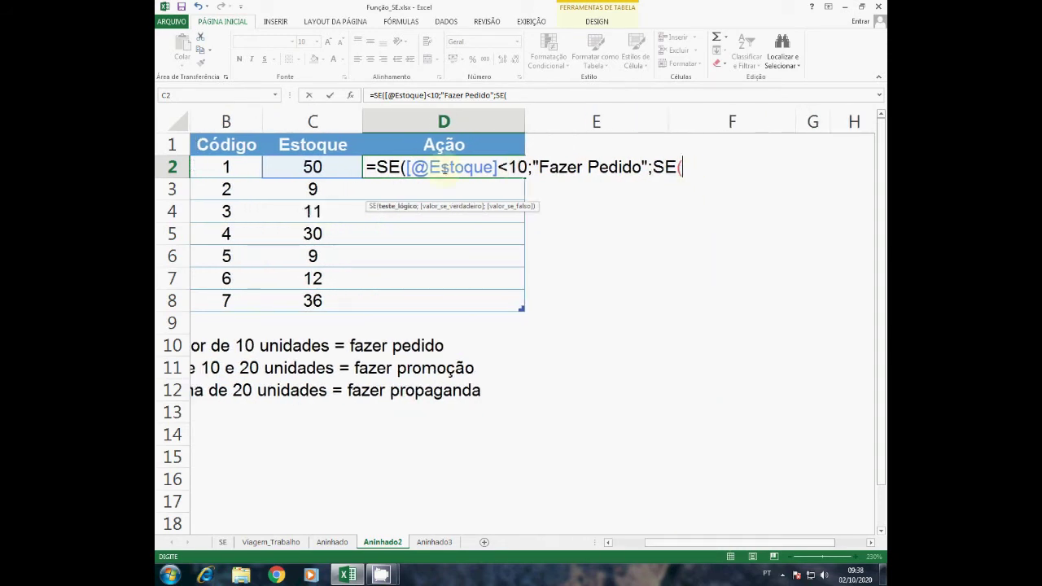
click(334, 167)
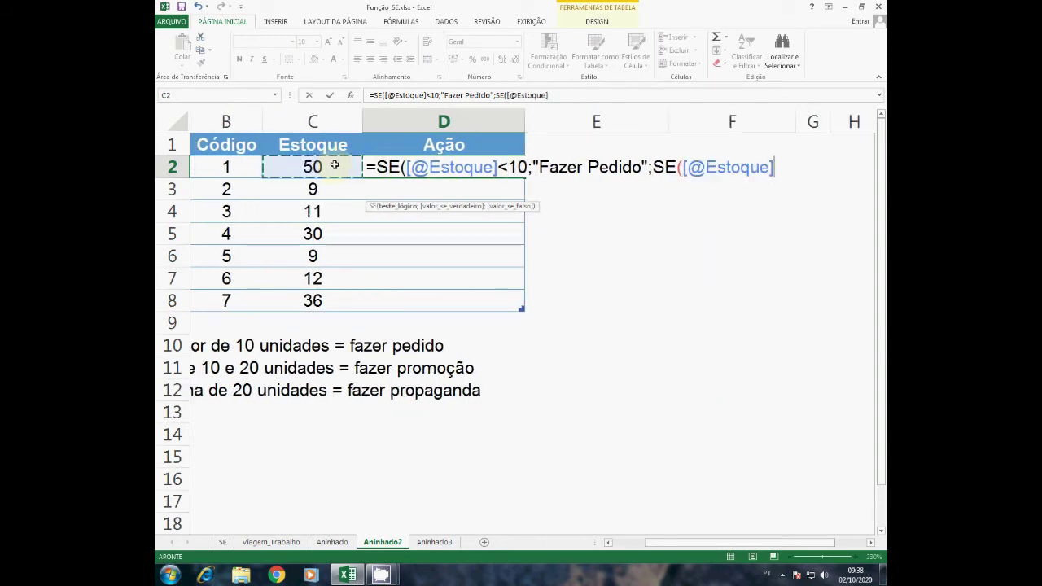
text(<=20)
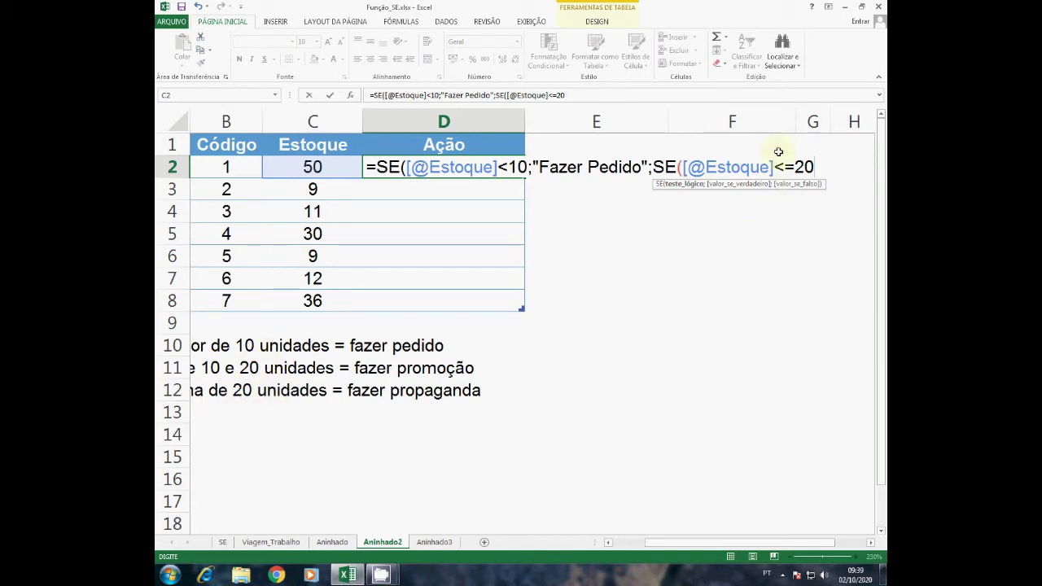
Set the inner SE's true value to "Fazer Promoção".
text(;)
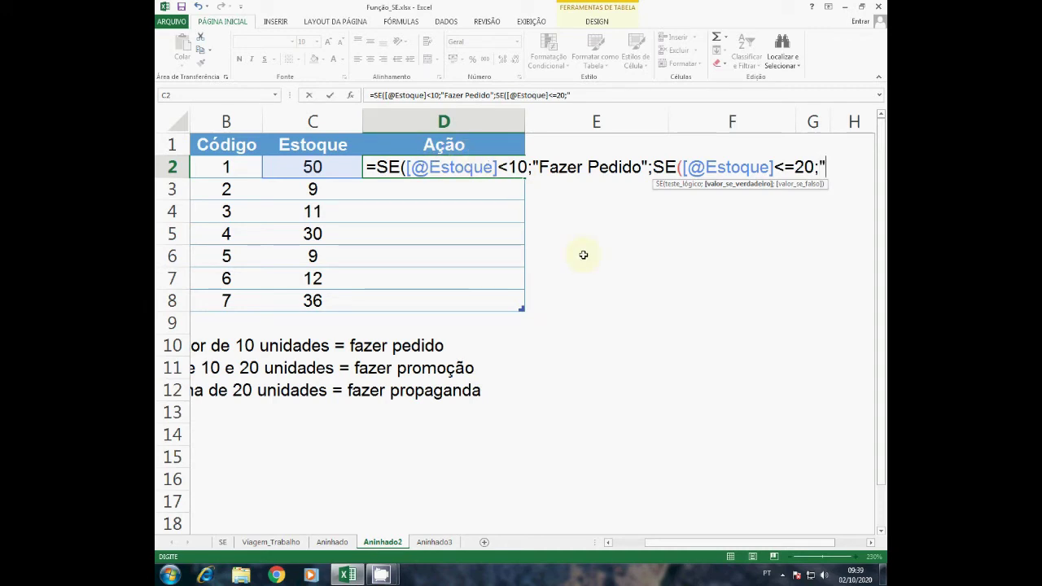
text("Fazer)
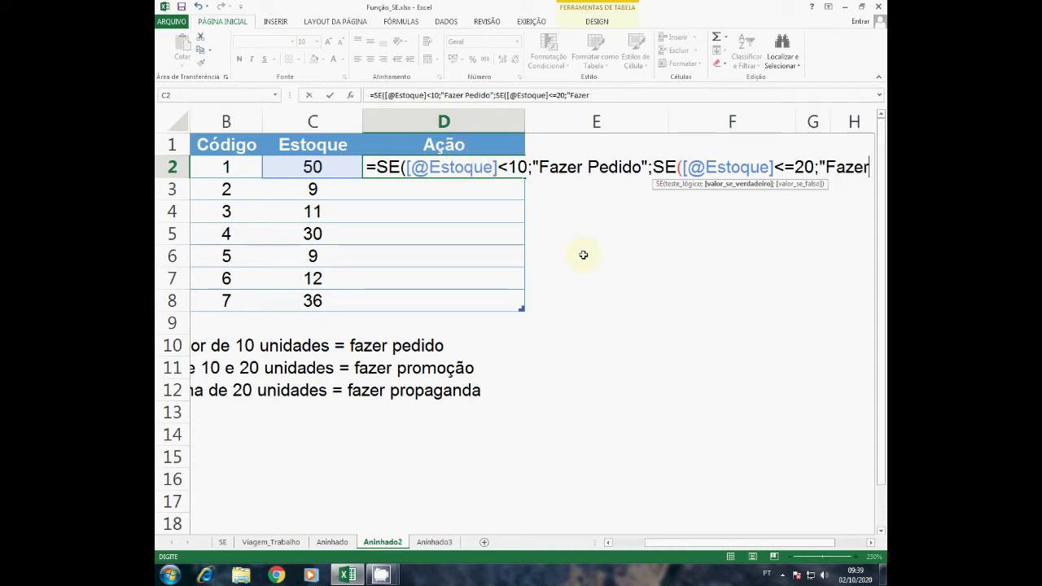
text( Promoção")
Add "Fazer Propaganda" as the inner SE's false value and close both functions' parentheses.
click(870, 542)
click(870, 543)
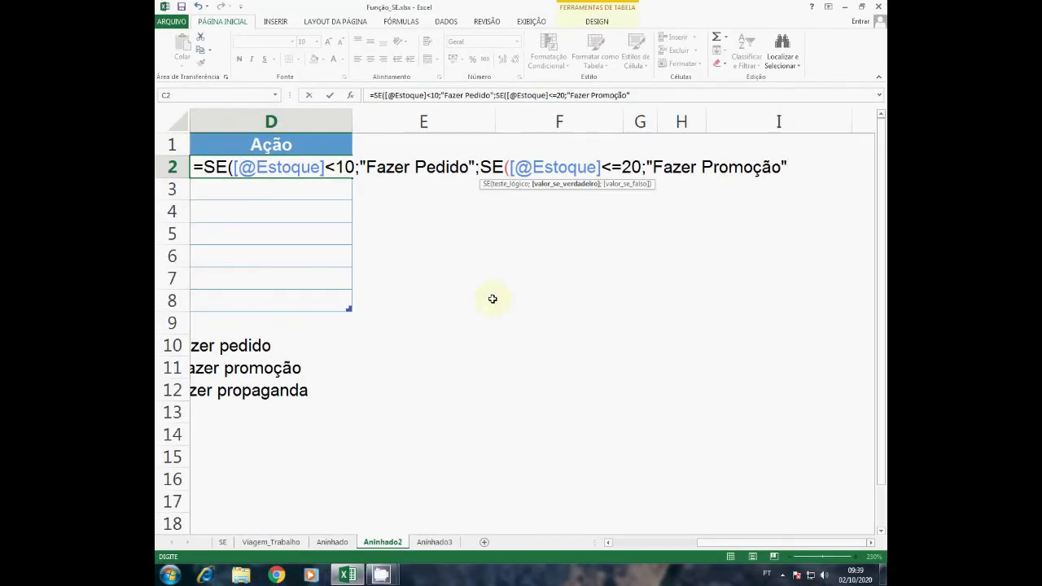
text(;)
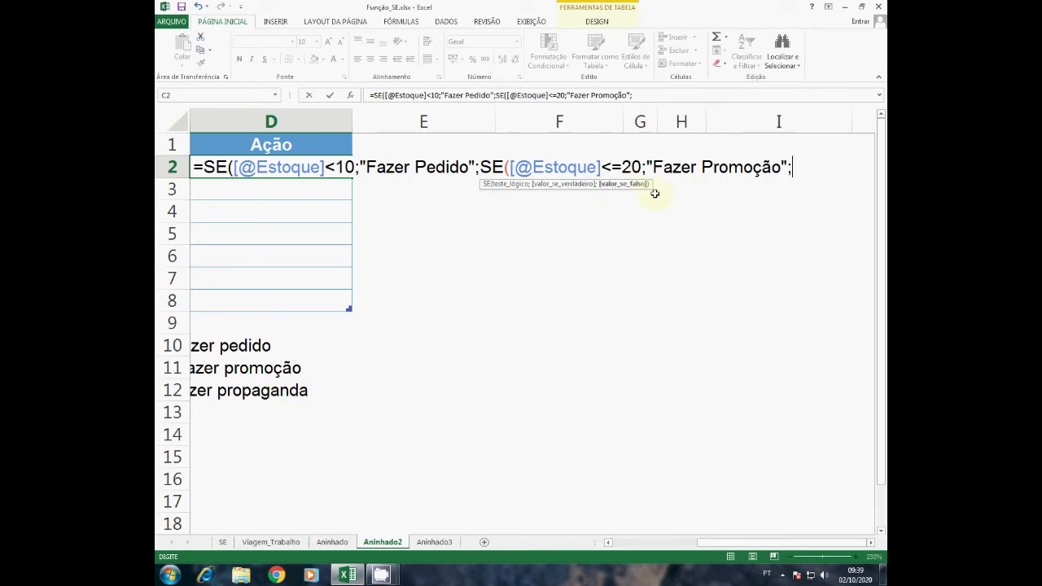
text("Fazer Propaganda)
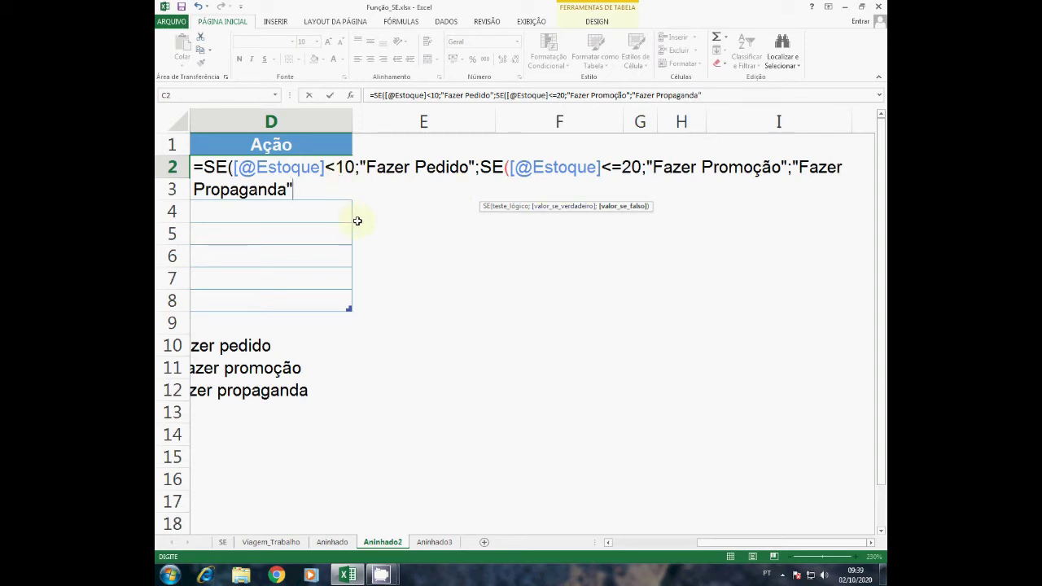
text()))
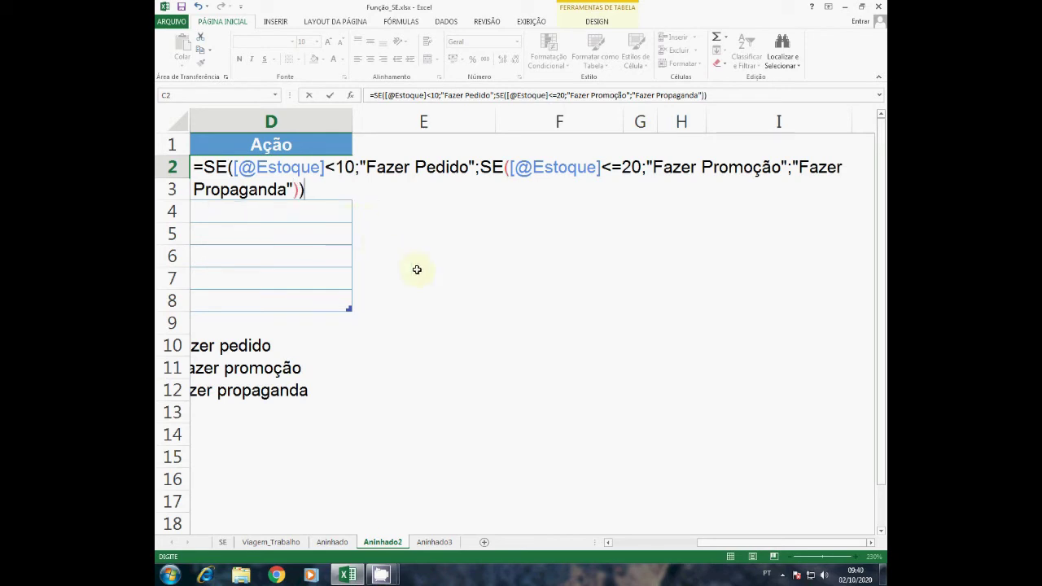
Enter the nested SE formula in the Ação column so every product receives its action.
key(Return)
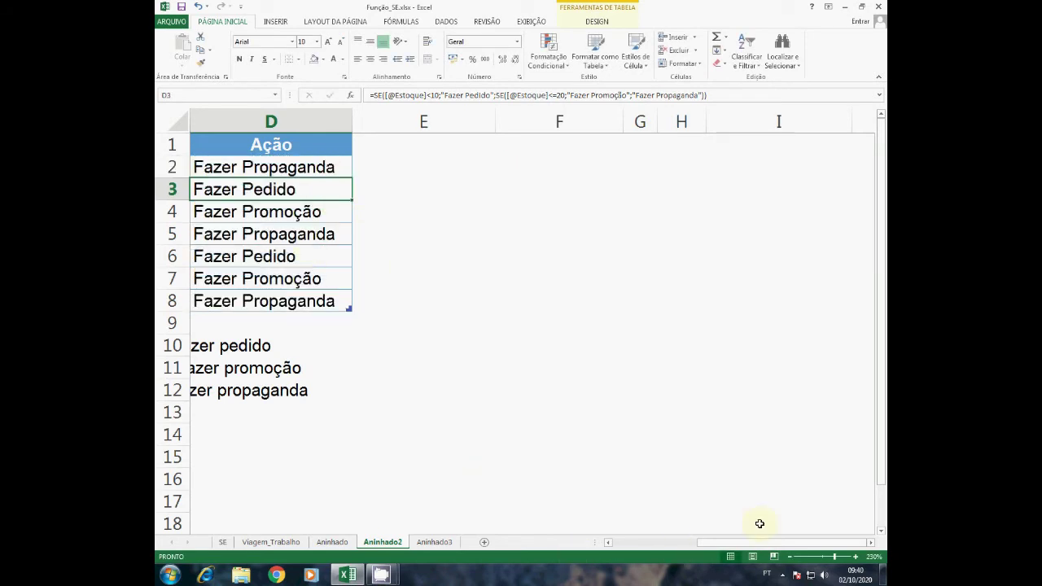
drag(757, 543, 667, 551)
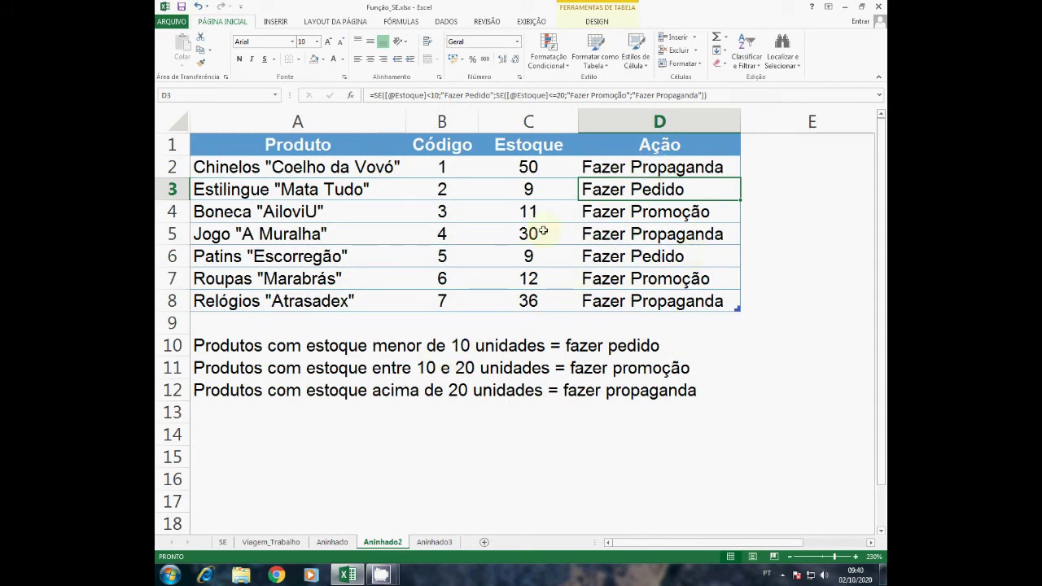
Compare each product's Estoque with its Ação result, grouping Fazer Pedido, Fazer Promoção and Fazer Propaganda rows against the stock rules.
click(523, 189)
double_click(693, 168)
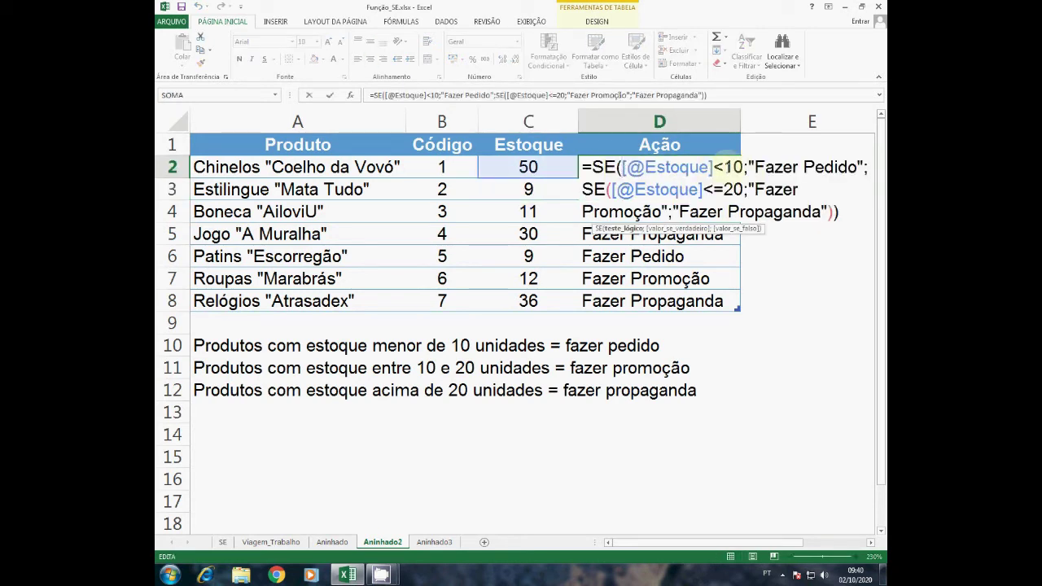
key(Escape)
drag(502, 186, 607, 188)
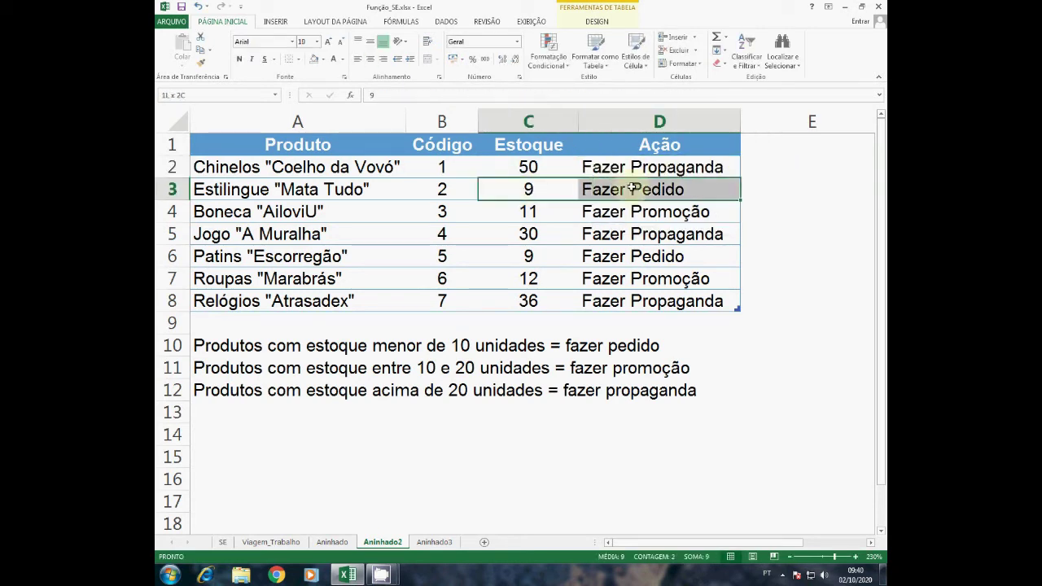
drag(507, 256, 589, 256)
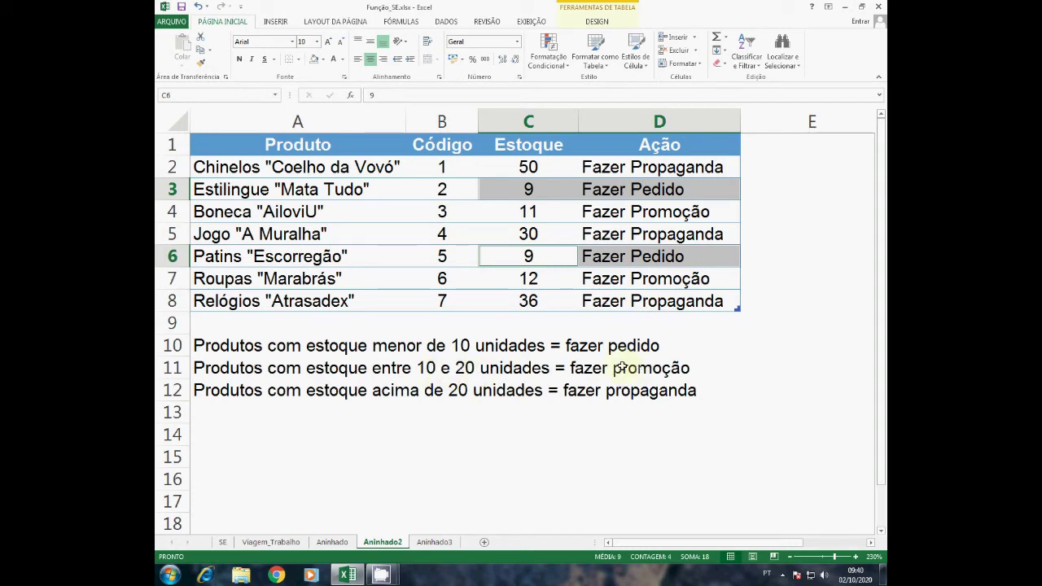
drag(535, 211, 585, 211)
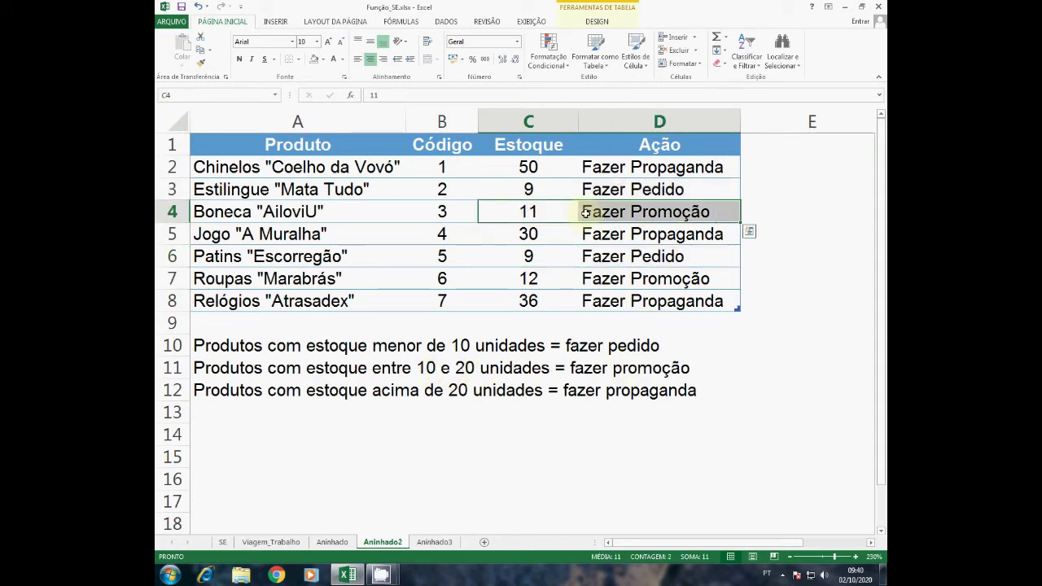
drag(529, 278, 589, 277)
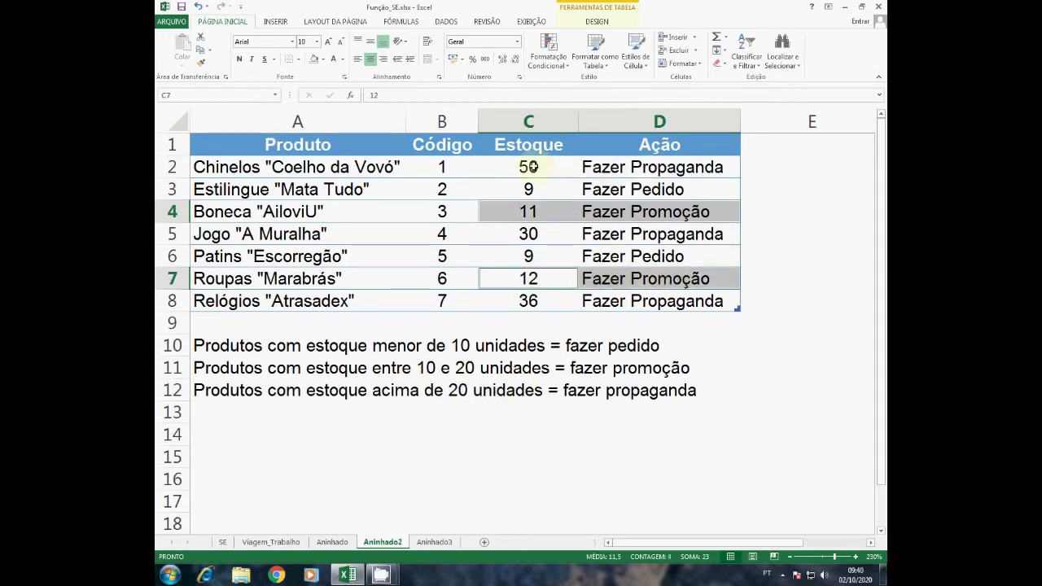
drag(529, 166, 598, 167)
drag(529, 234, 596, 233)
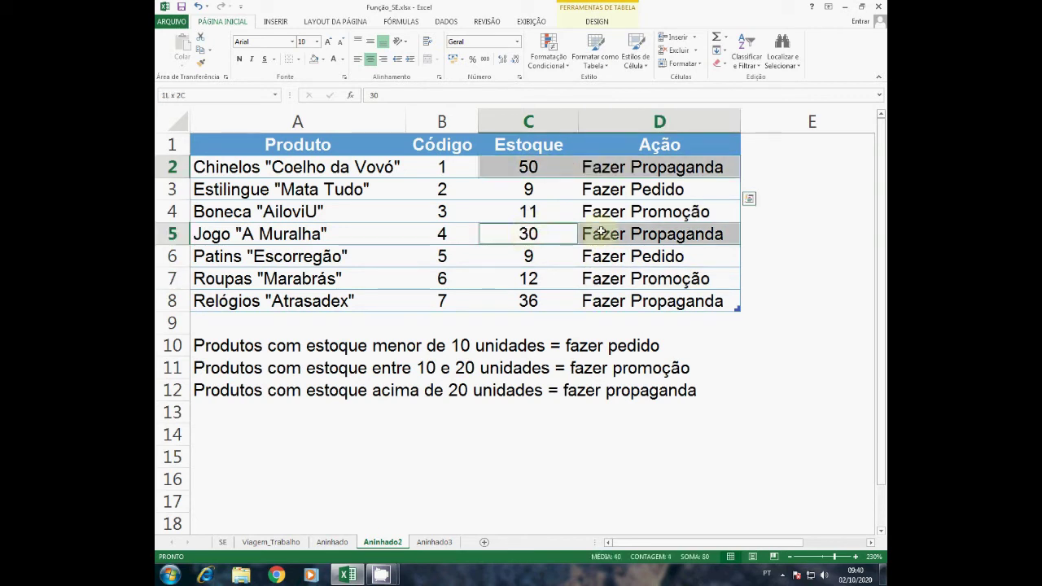
drag(521, 301, 608, 303)
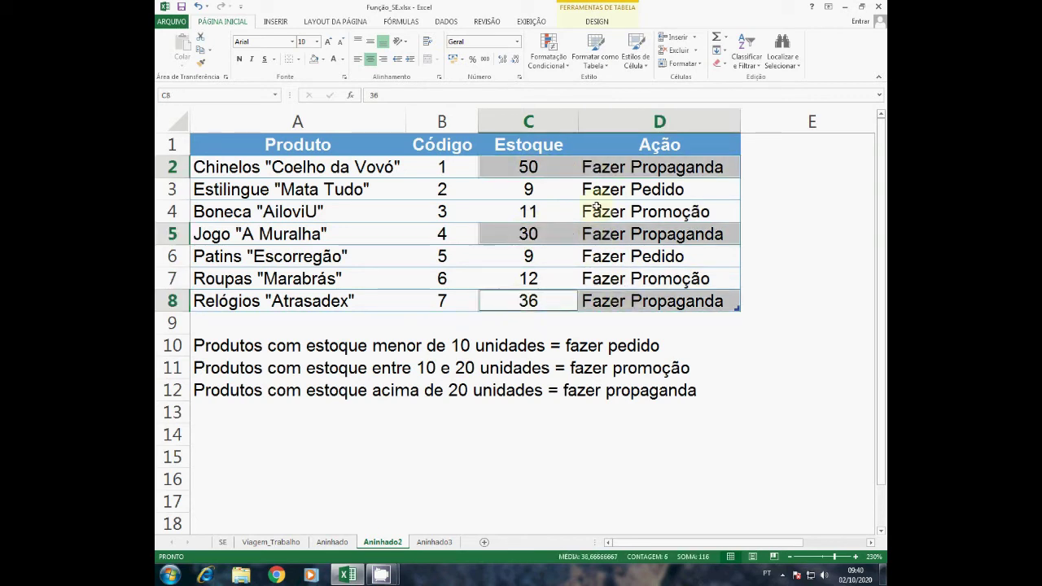
click(672, 167)
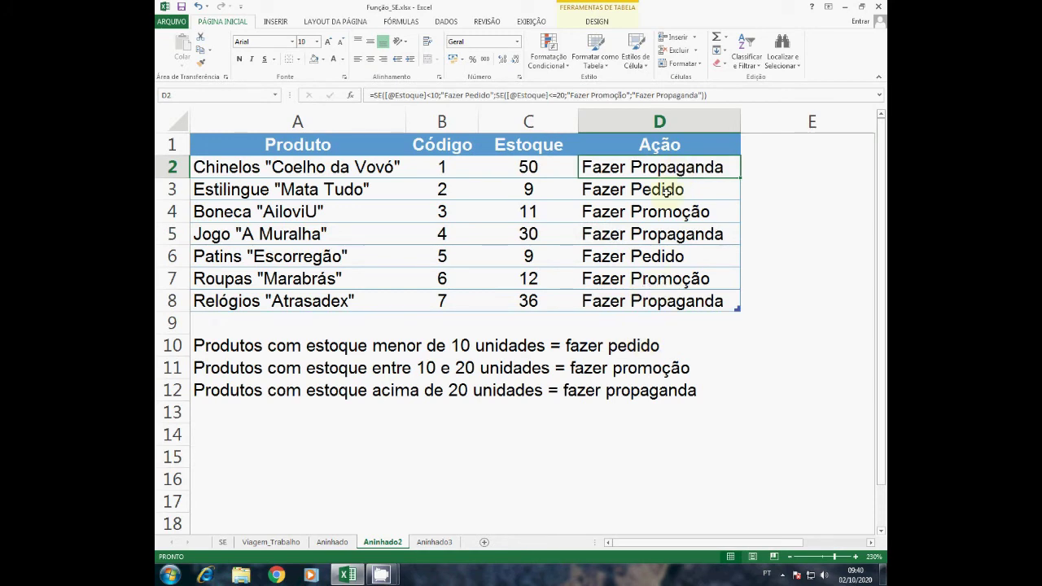
Open the Aninhado3 sheet and read the Status 3 rule below the student table.
click(444, 543)
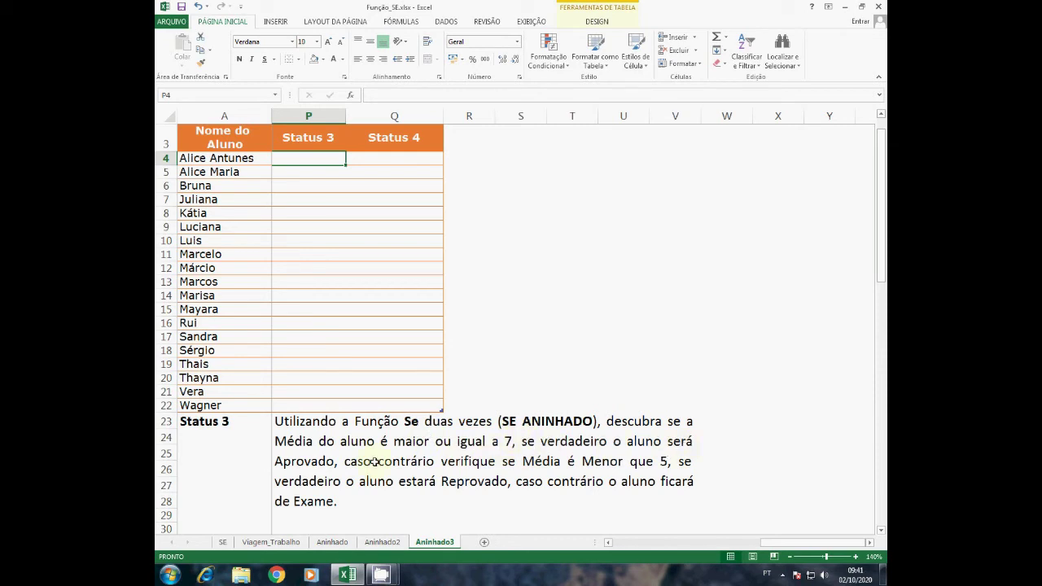
scroll(357, 465, down, 1)
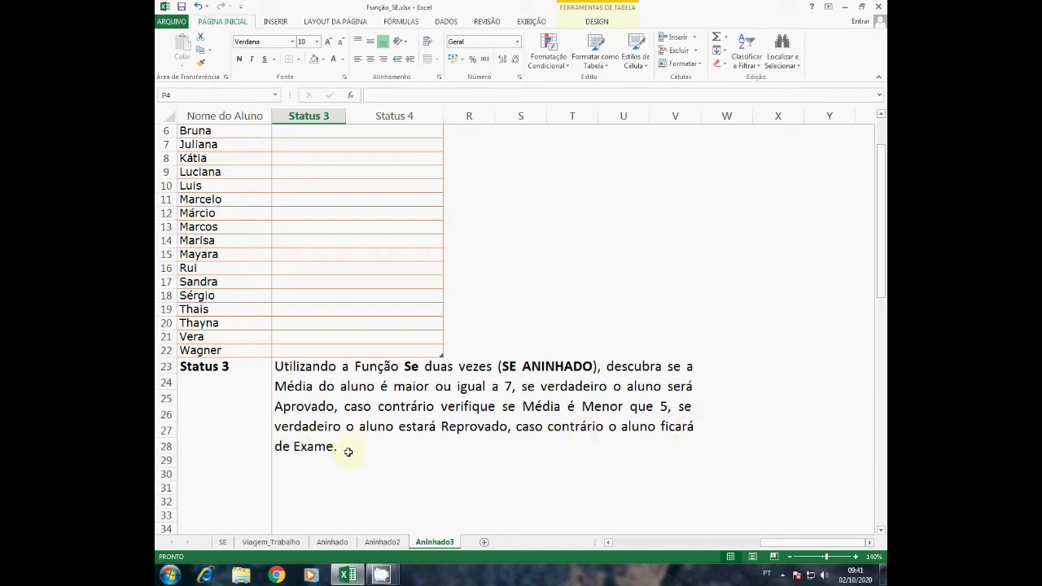
scroll(344, 449, up, 1)
Start an SE formula in cell P4 testing whether the row's Média Final is greater than or equal to 7.
text(=SE()
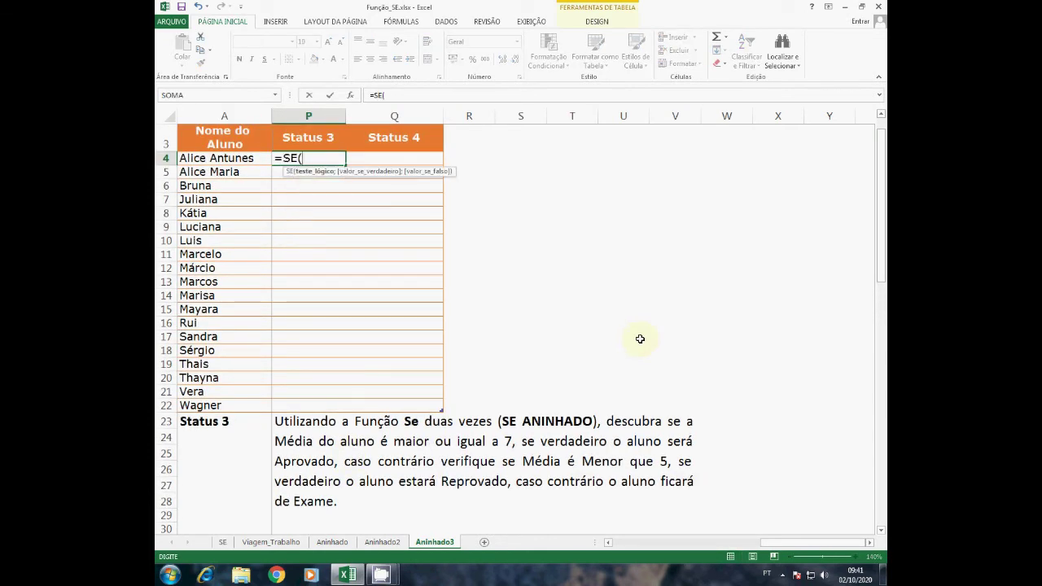
key(Left)
key(Left)
key(Left)
key(Left)
key(Left)
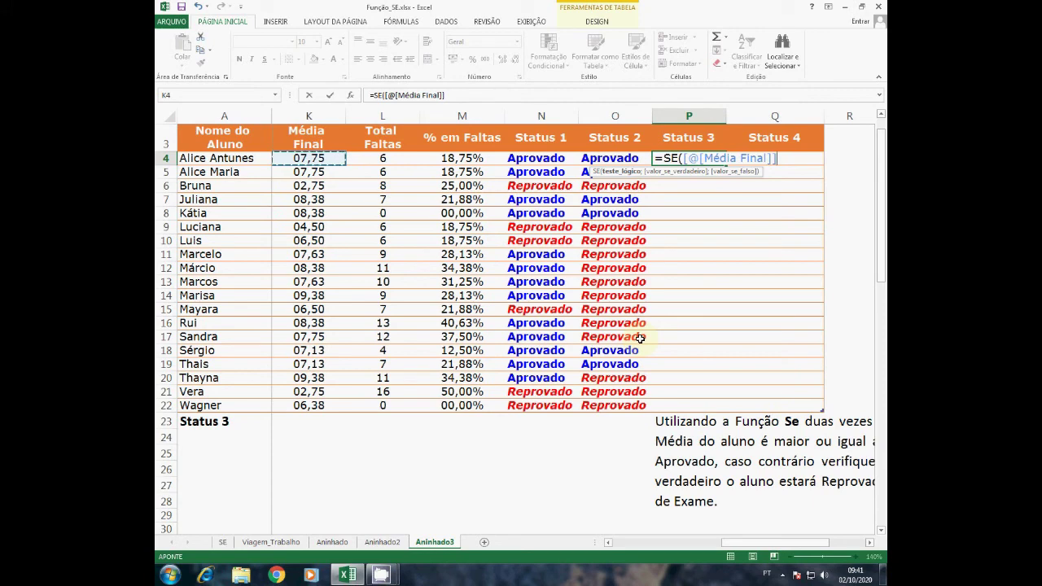
click(868, 543)
click(869, 543)
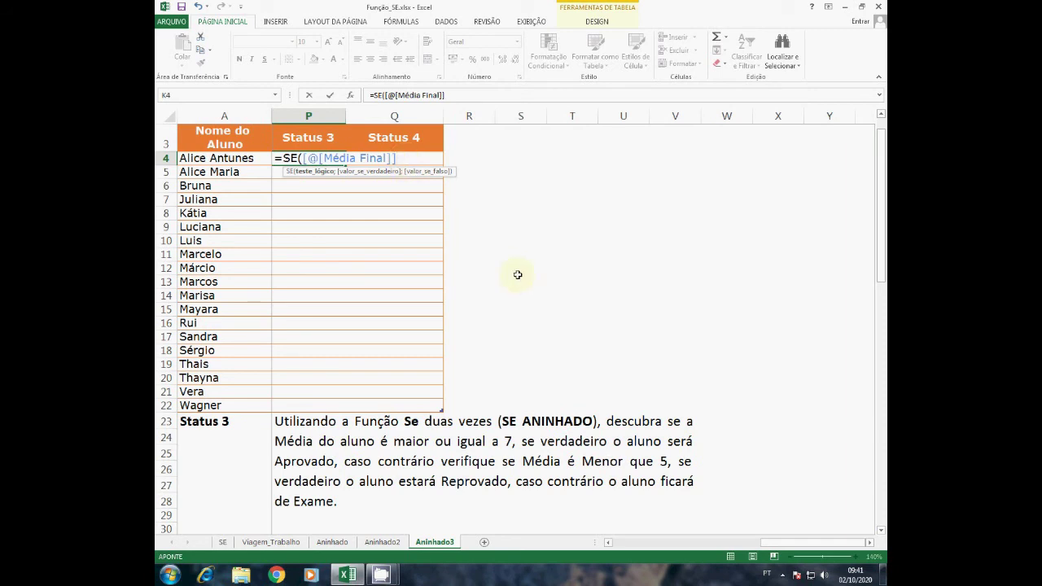
text(>=7;)
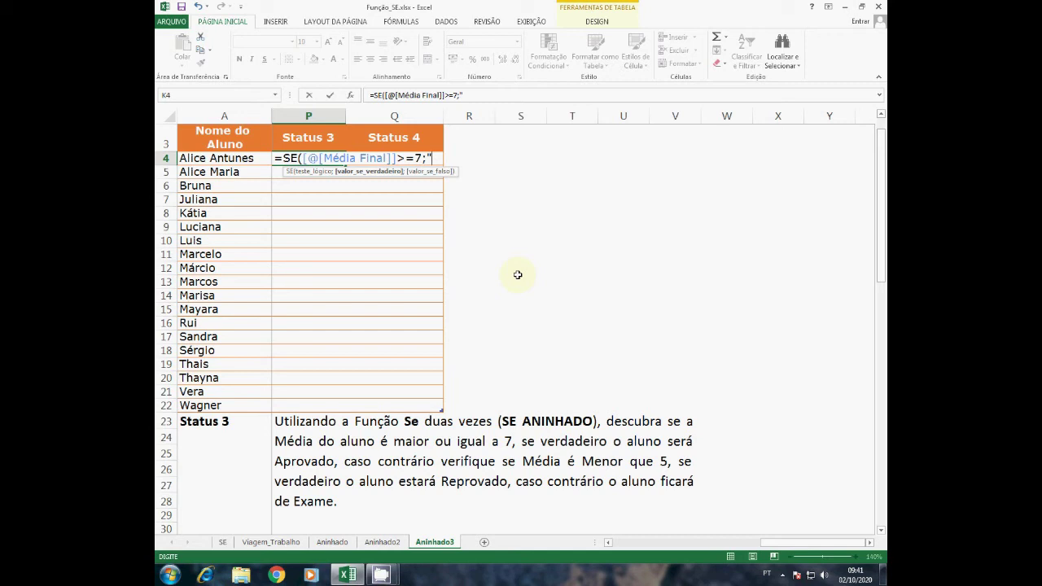
Set the SE formula's true value to "Aprovado" and begin a second SE as its false value.
text("Aprovado)
text(;)
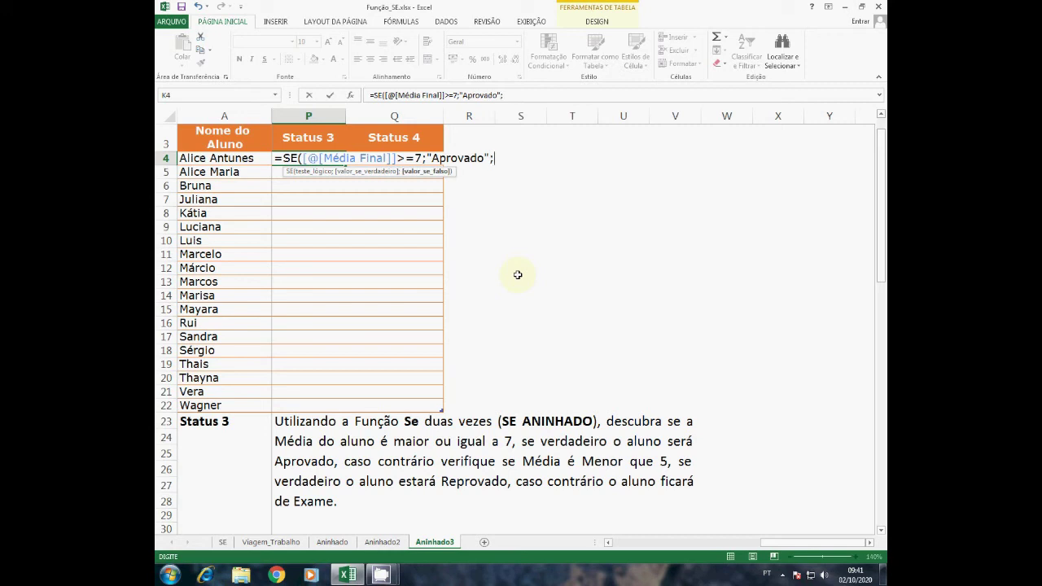
scroll(518, 274, down, 2)
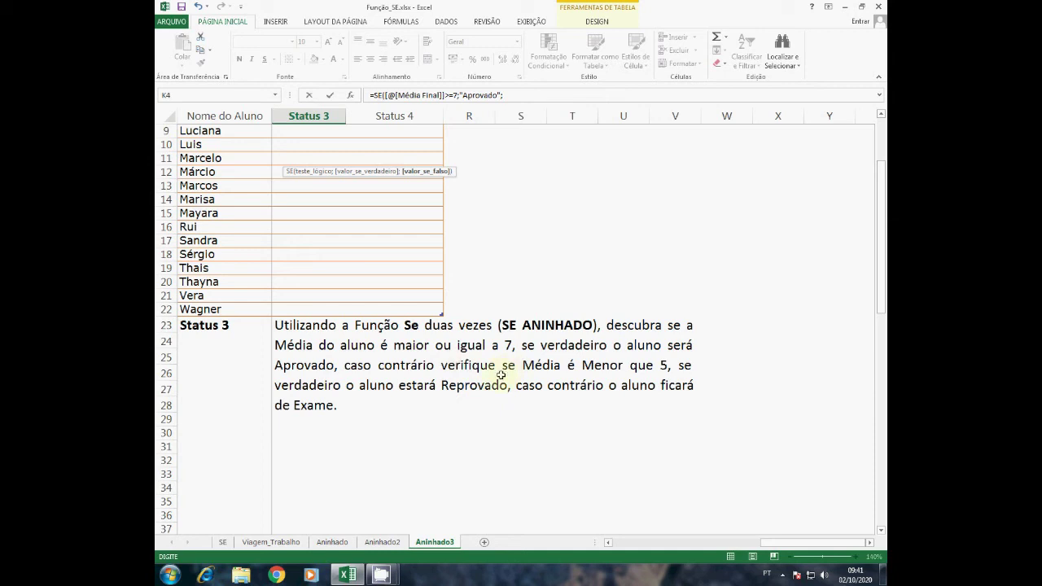
scroll(565, 375, up, 3)
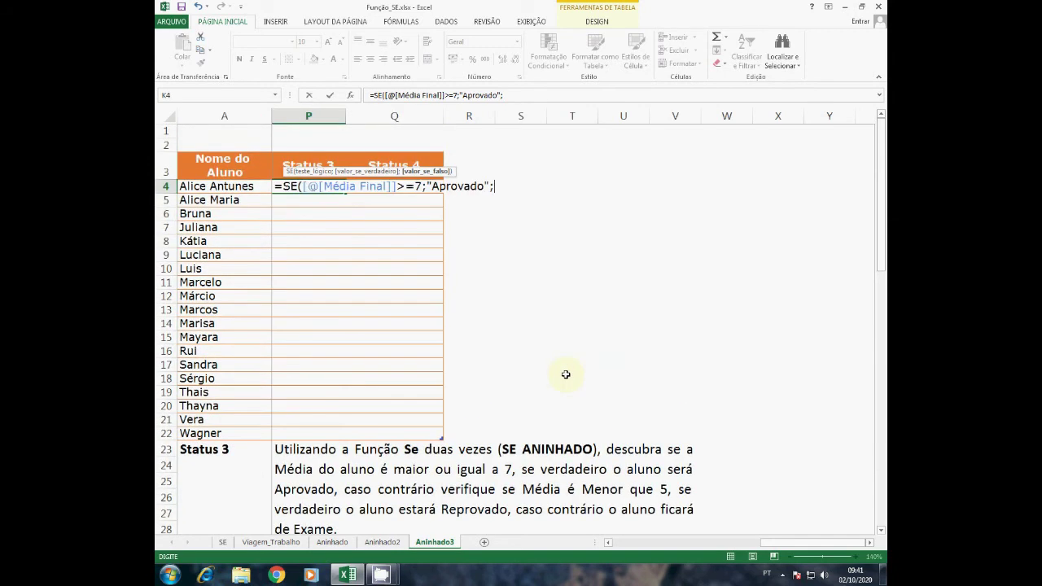
text(SE()
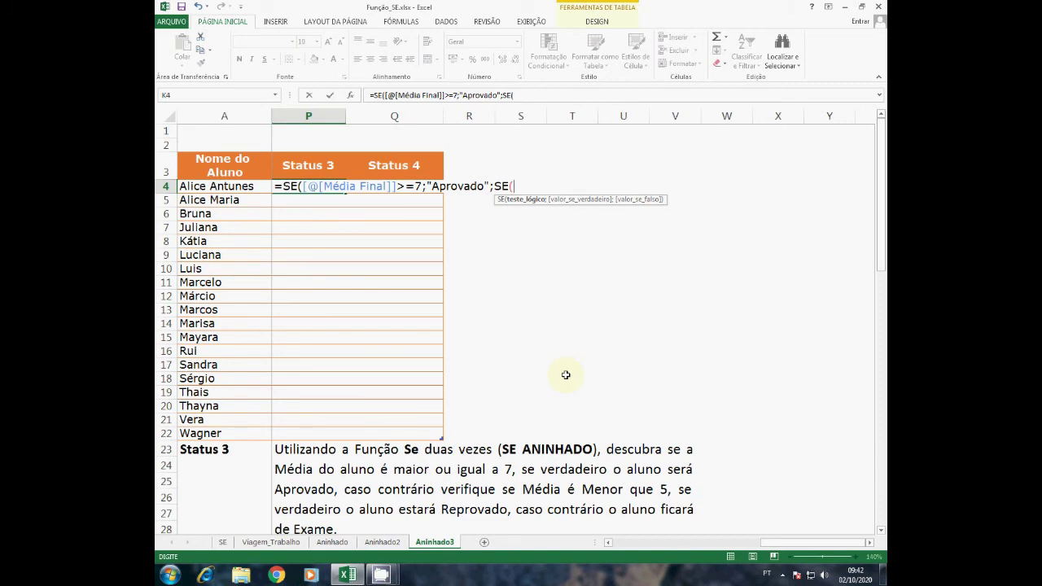
text(K4)
key(BackSpace)
key(BackSpace)
key(F2)
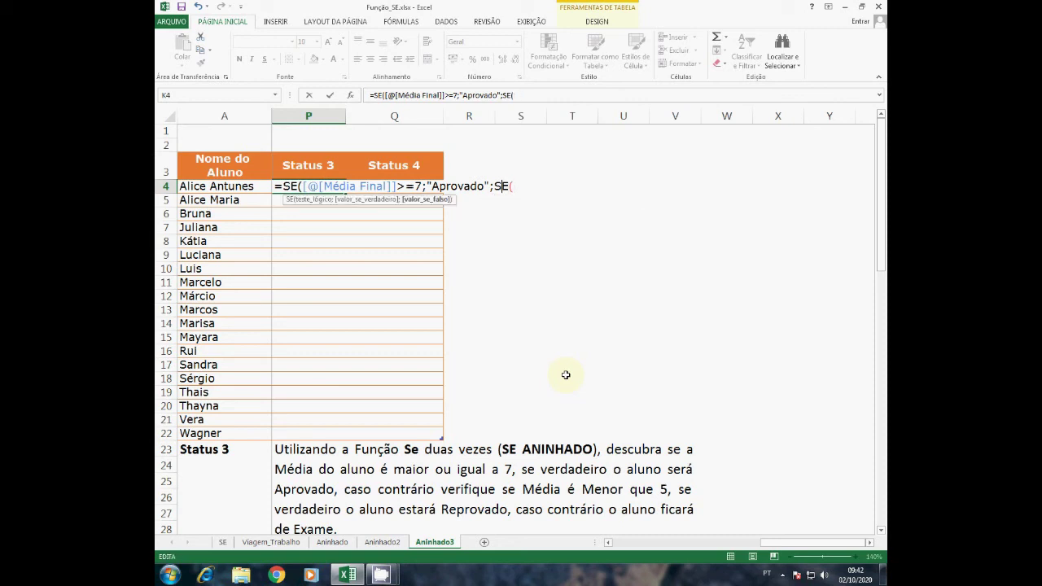
key(Right)
key(Right)
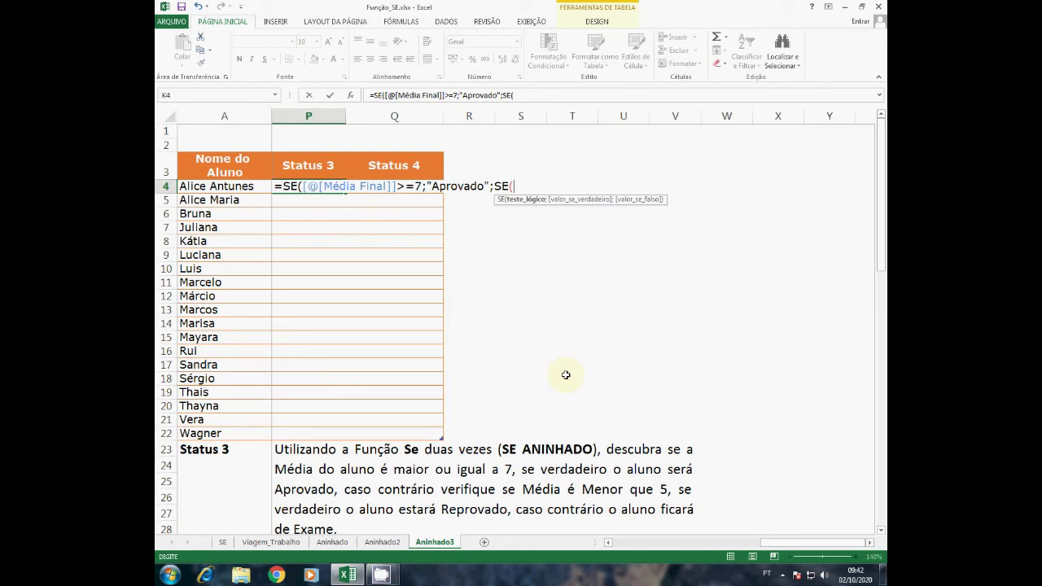
Make the inner SE test whether Média Final is less than 5, with "Reprovado" as its true value.
key(Left)
key(Left)
key(Left)
key(Left)
key(Left)
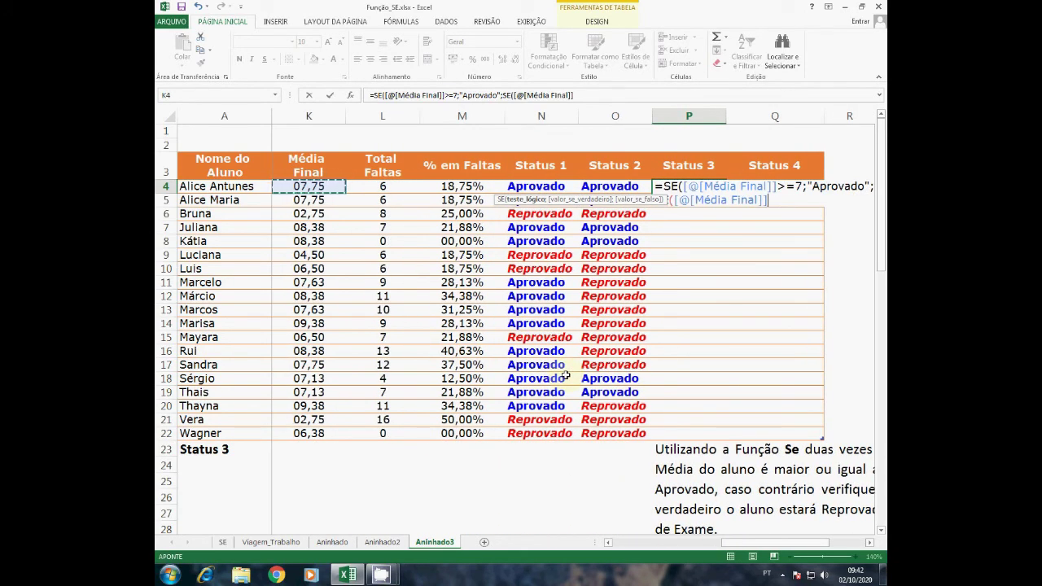
text(<)
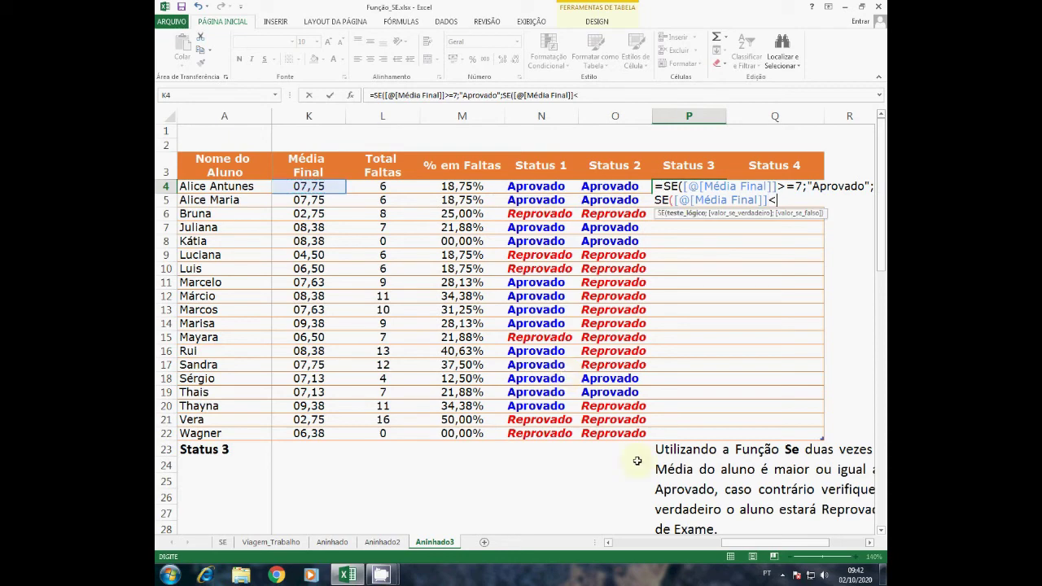
click(870, 543)
click(870, 543)
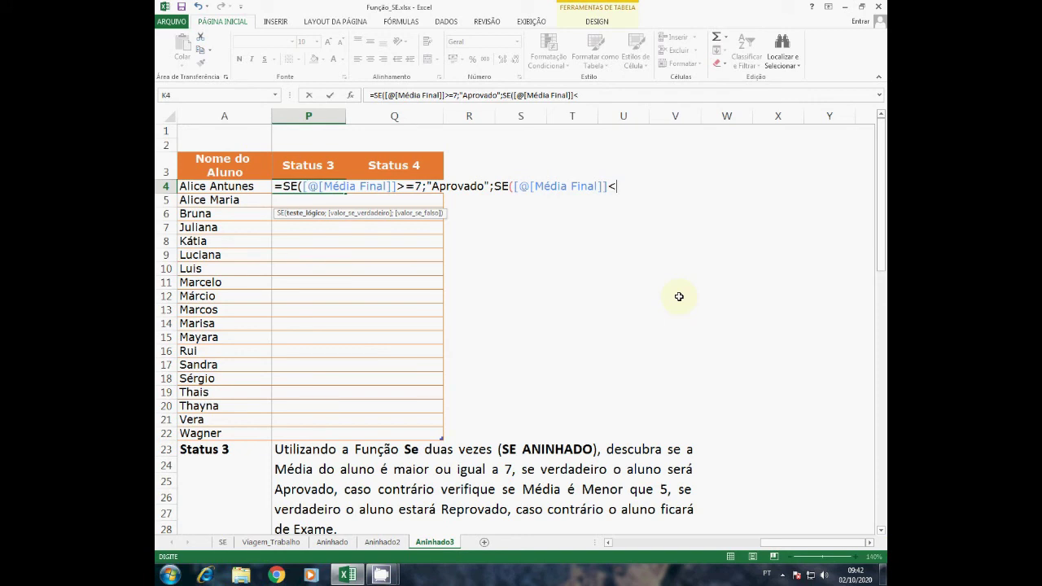
text(5;"Repro)
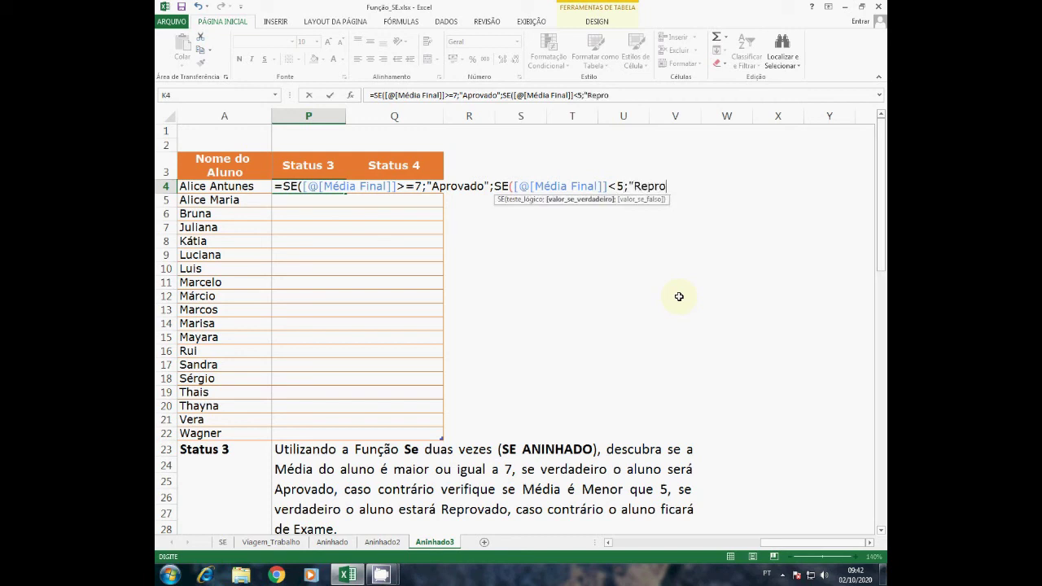
text(vado";)
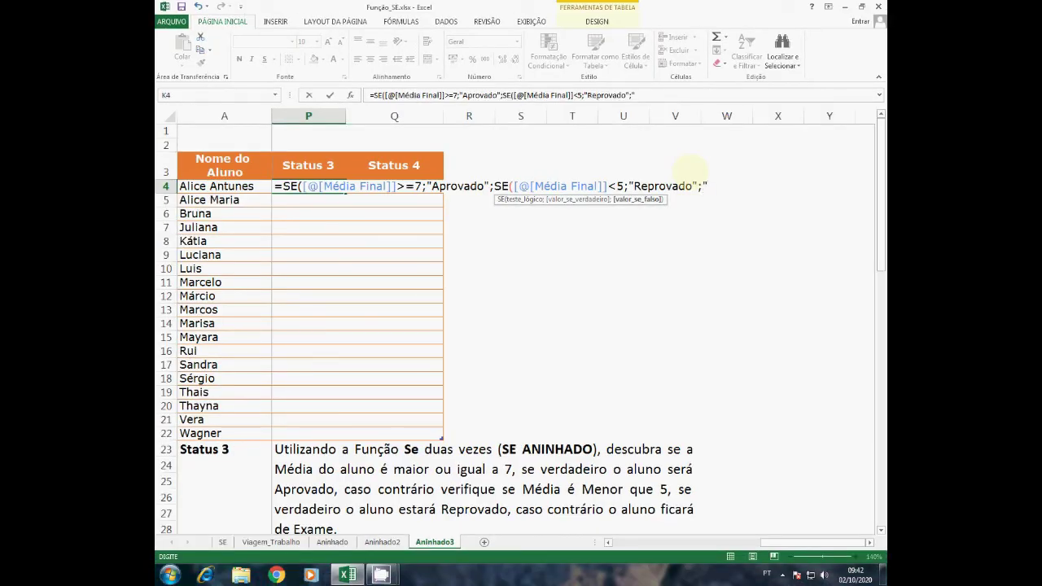
Add "Exame" as the inner SE's false value, close both functions and enter the formula in the Status 3 column.
text(Exame")))
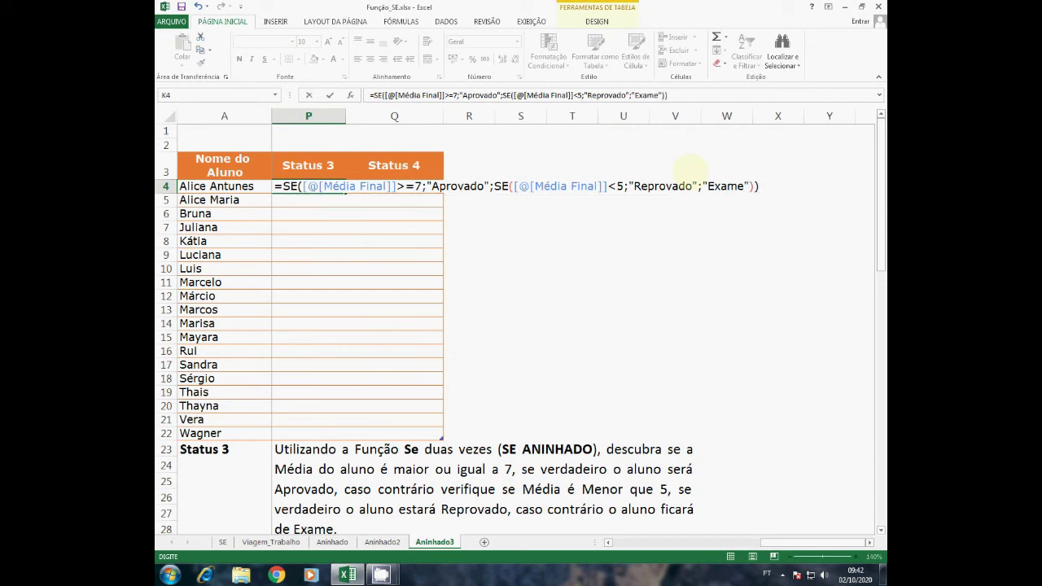
key(Return)
key(Up)
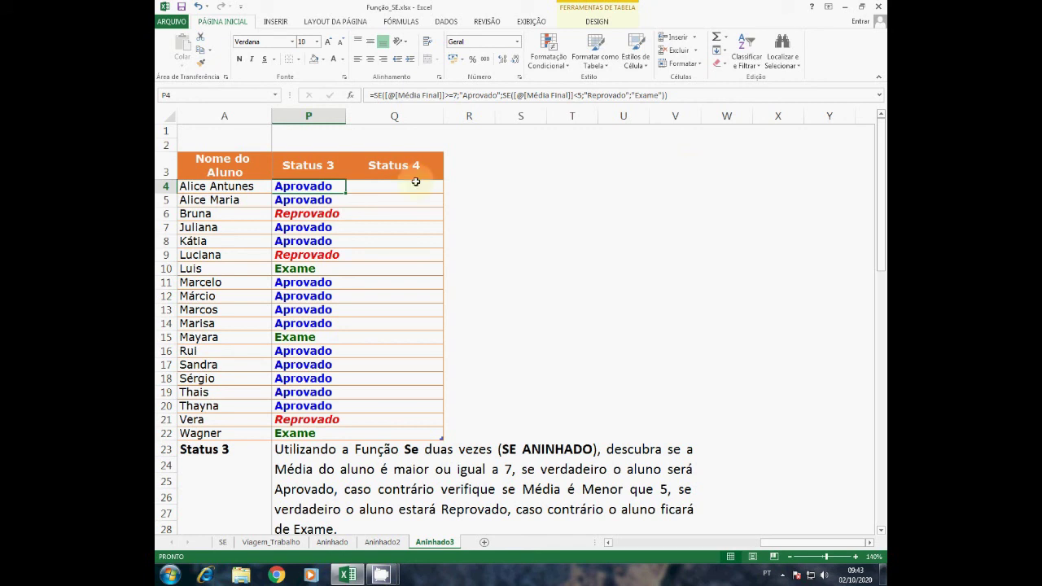